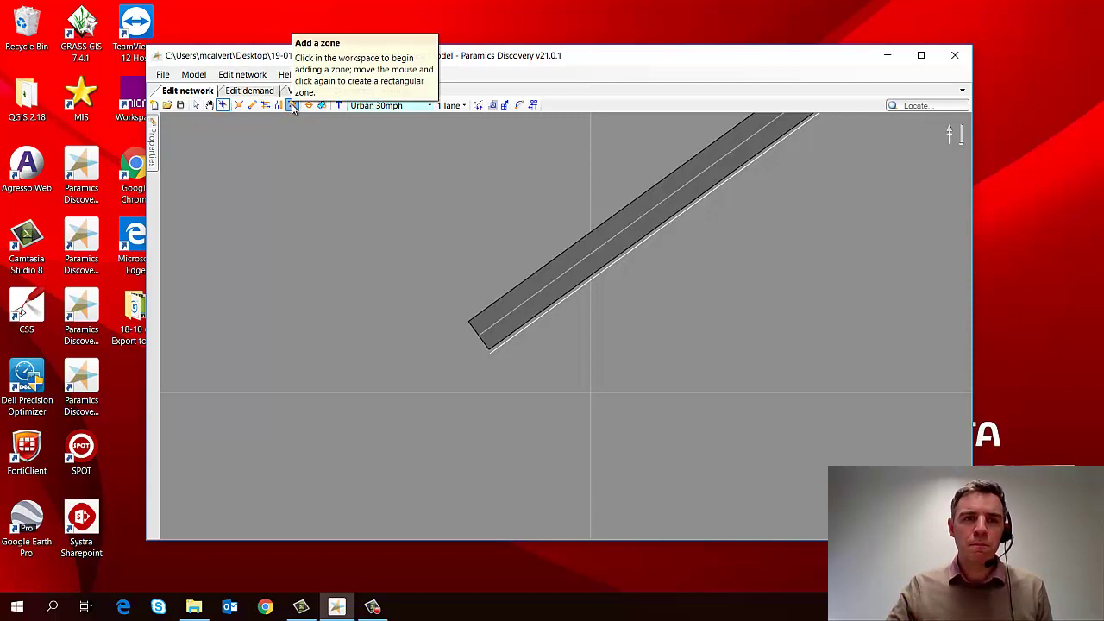
- Add a rectangular zone around the southwestern end of the road
left_click(293, 106)
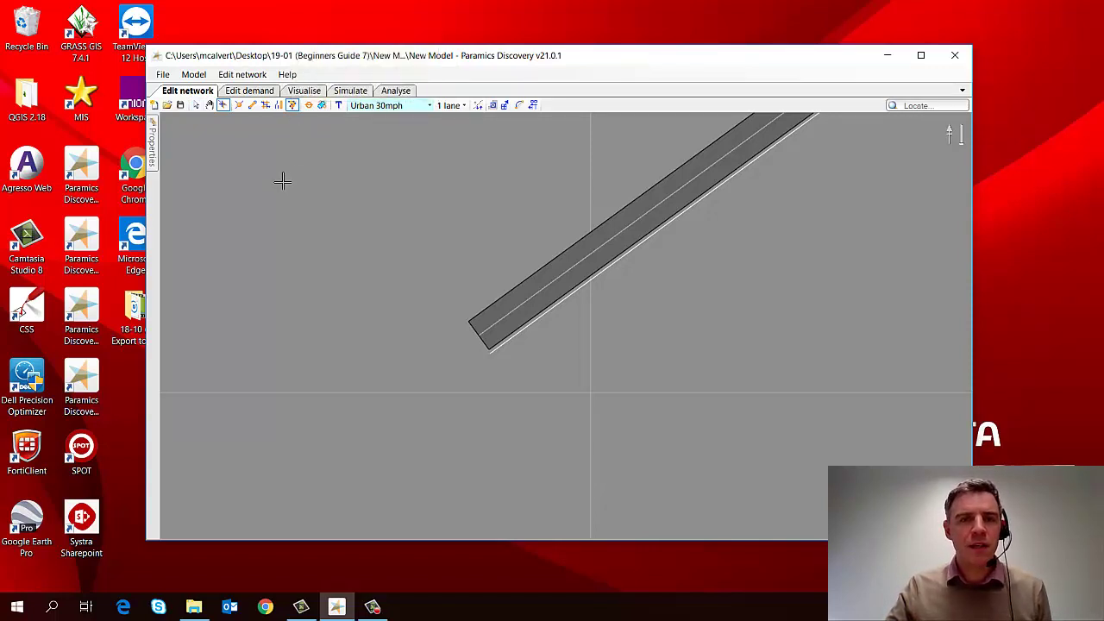
left_click_drag(281, 180, 706, 445)
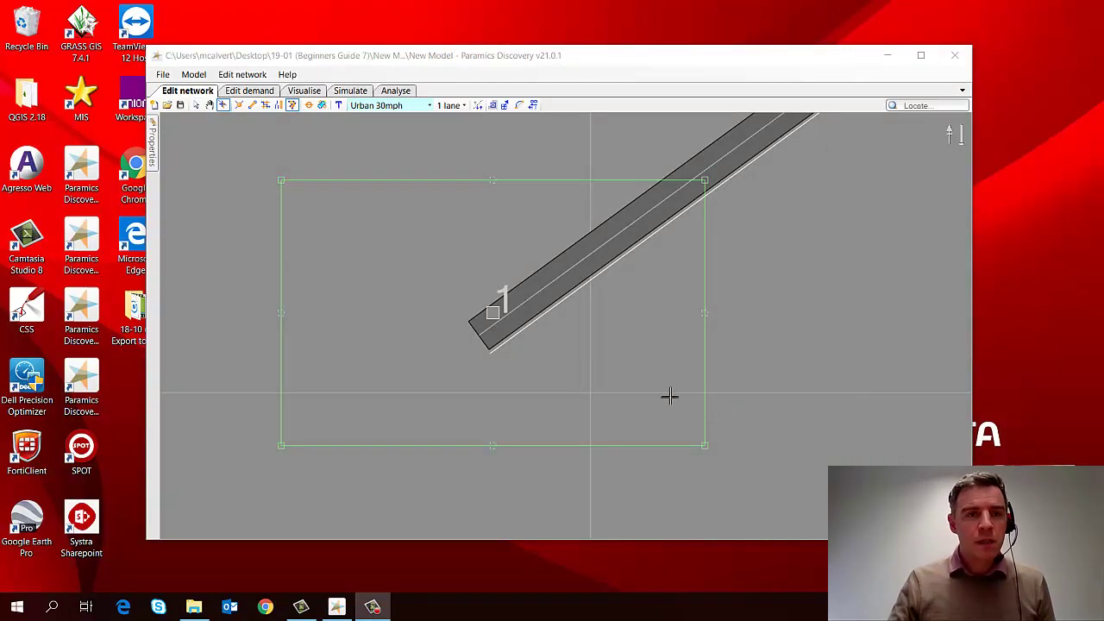
left_click(196, 105)
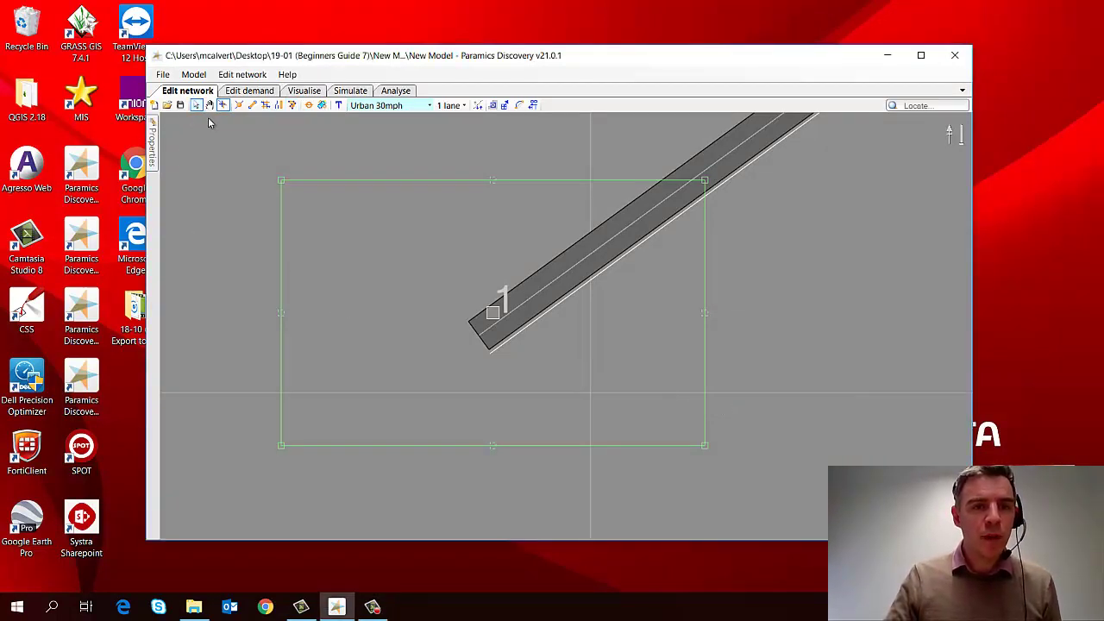
- Move the two western corners of the new zone slightly inward
left_click(281, 181)
left_click_drag(288, 190, 301, 211)
left_click(281, 446)
mouse_move(281, 447)
left_mouse_down()
mouse_move(306, 433)
mouse_move(283, 444)
left_mouse_up()
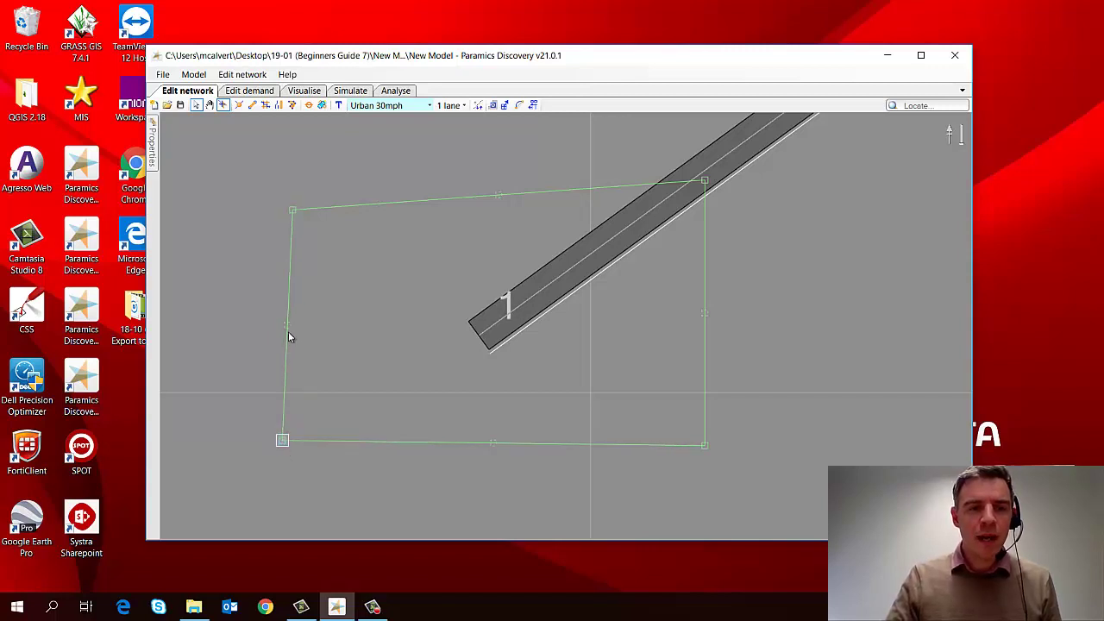
- Add two vertices along the zone's western edge and pull them outward to bulge that side
left_click_drag(287, 324, 254, 314)
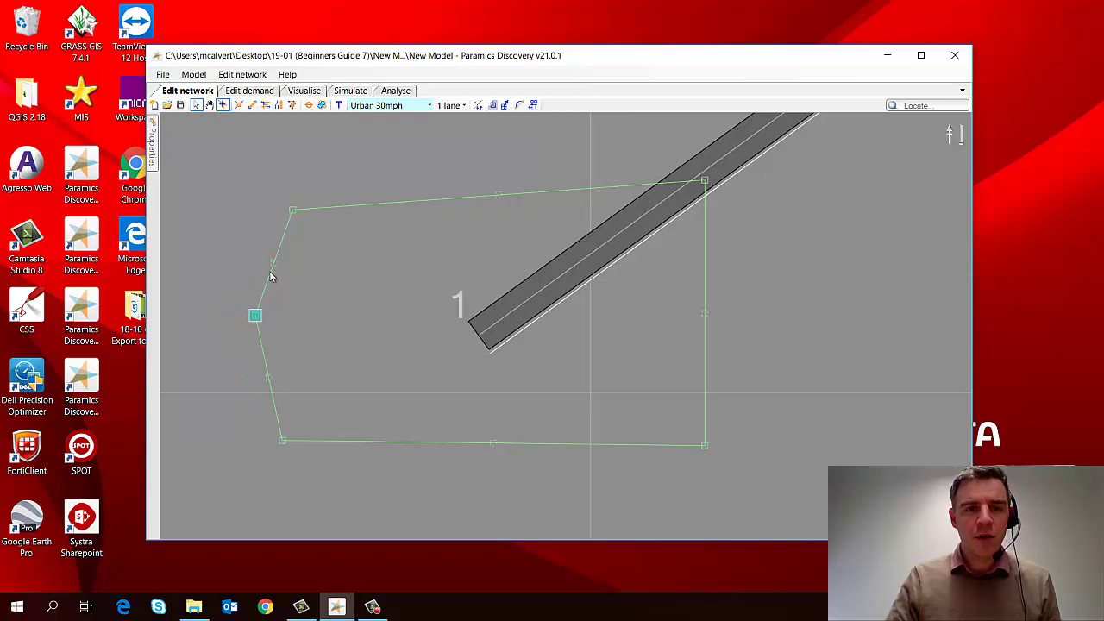
left_click_drag(272, 262, 244, 252)
left_click(254, 315)
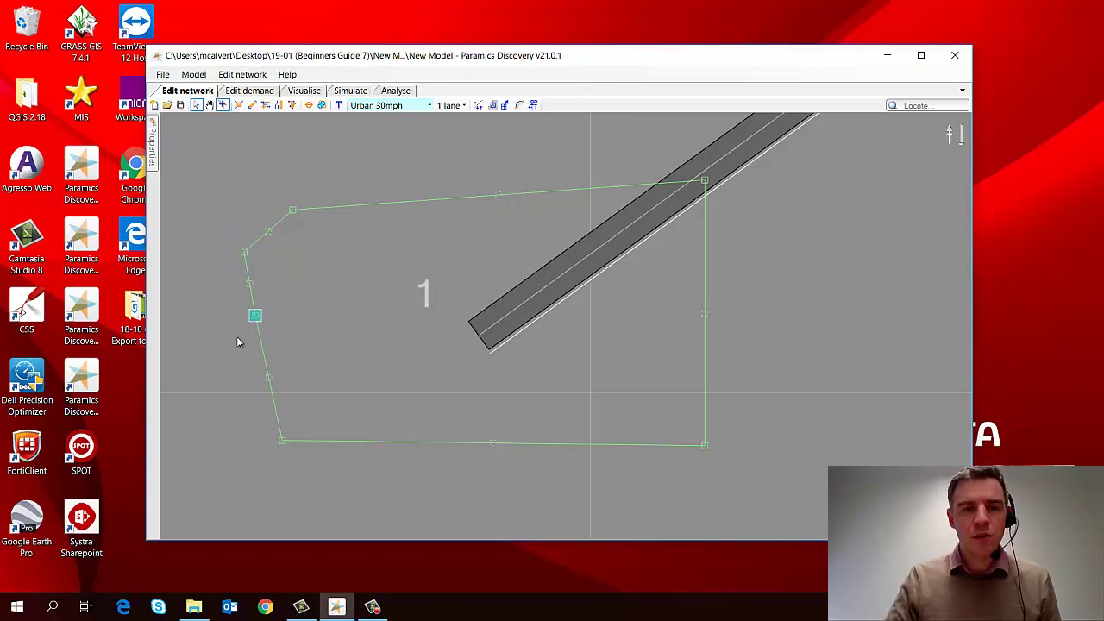
left_click_drag(254, 316, 224, 372)
- Reshape the zone's southern side by moving its southwestern corner down and its southeastern corner in towards the road end
left_click(282, 441)
left_click_drag(285, 447, 308, 484)
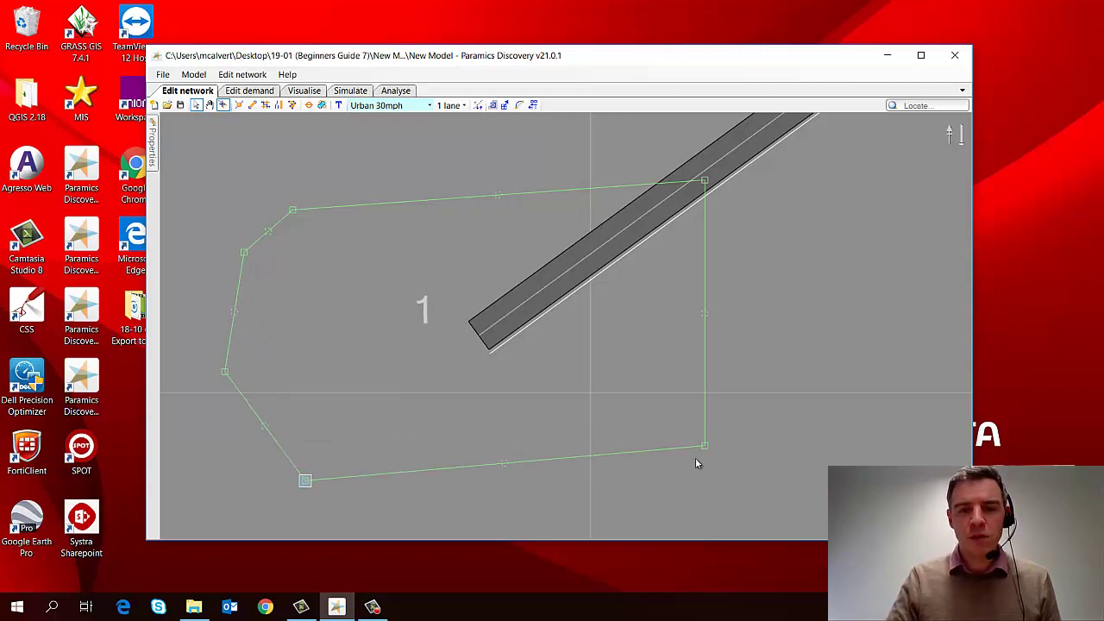
left_click(705, 447)
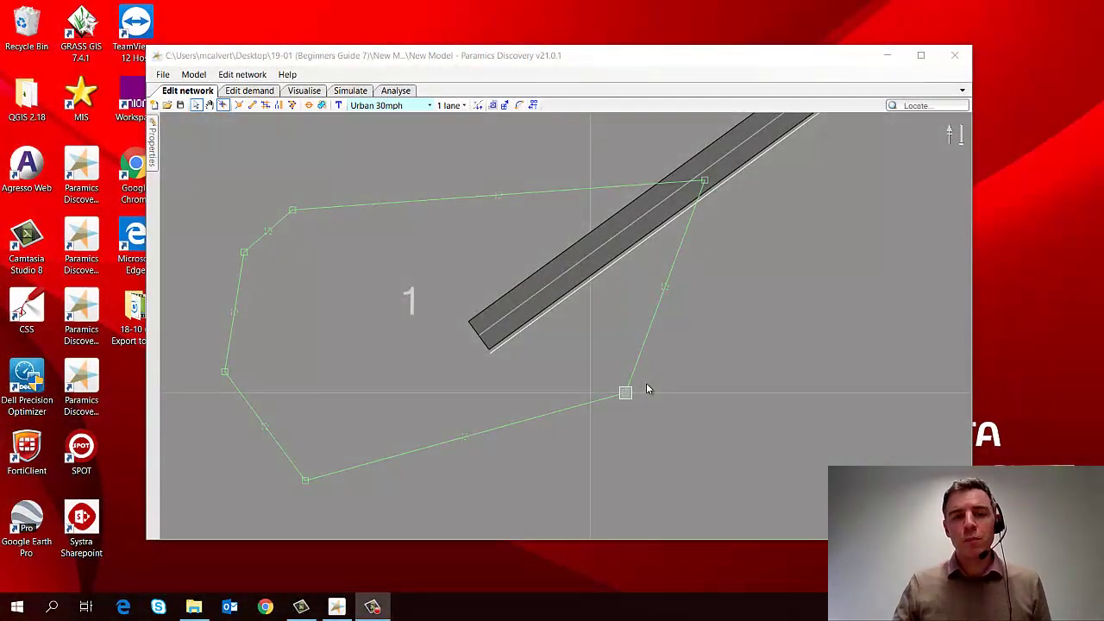
- Move the whole of zone 1 to the southwest, keeping the road end inside its boundary
scroll(647, 389, "up", 1)
scroll(643, 391, "down", 1)
left_click(513, 390)
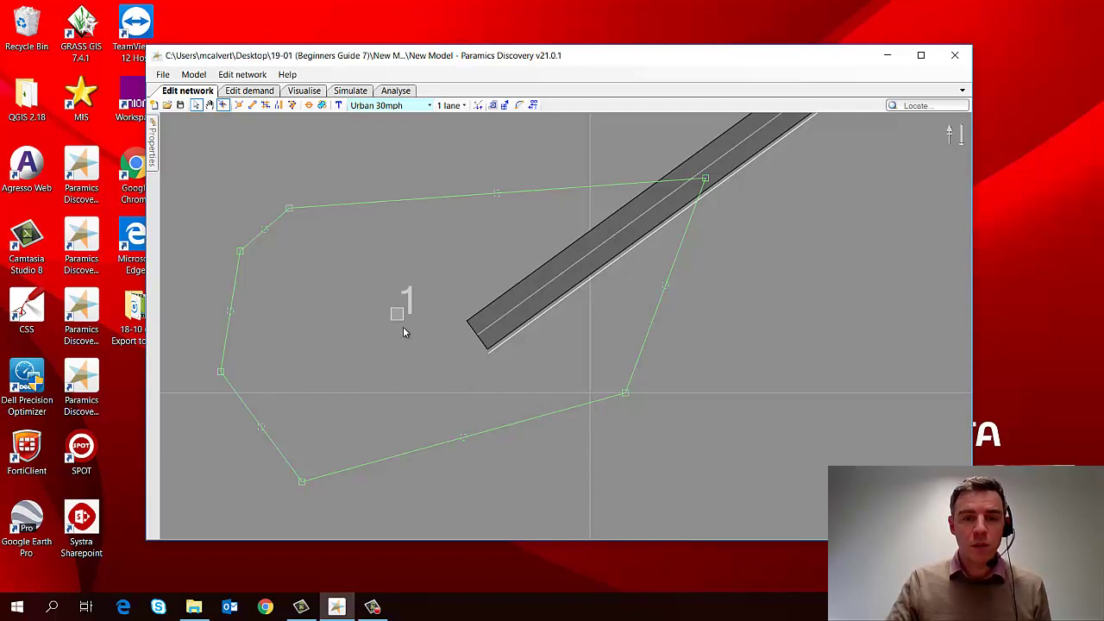
mouse_move(397, 326)
left_mouse_down()
mouse_move(367, 377)
mouse_move(345, 330)
mouse_move(400, 320)
mouse_move(396, 340)
mouse_move(351, 386)
mouse_move(448, 354)
mouse_move(370, 295)
mouse_move(323, 407)
mouse_move(484, 366)
mouse_move(349, 293)
mouse_move(361, 392)
mouse_move(382, 342)
mouse_move(344, 381)
left_mouse_up()
- Select the long southwestern road link and examine how far it extends beyond zone 1
scroll(370, 349, "down", 2)
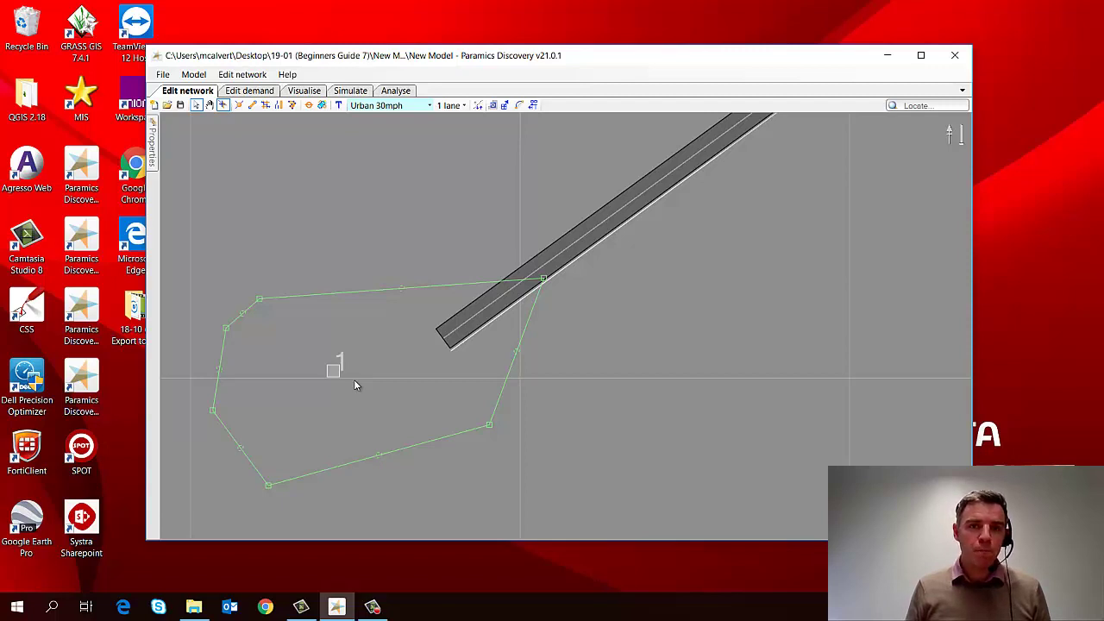
scroll(626, 298, "down", 3)
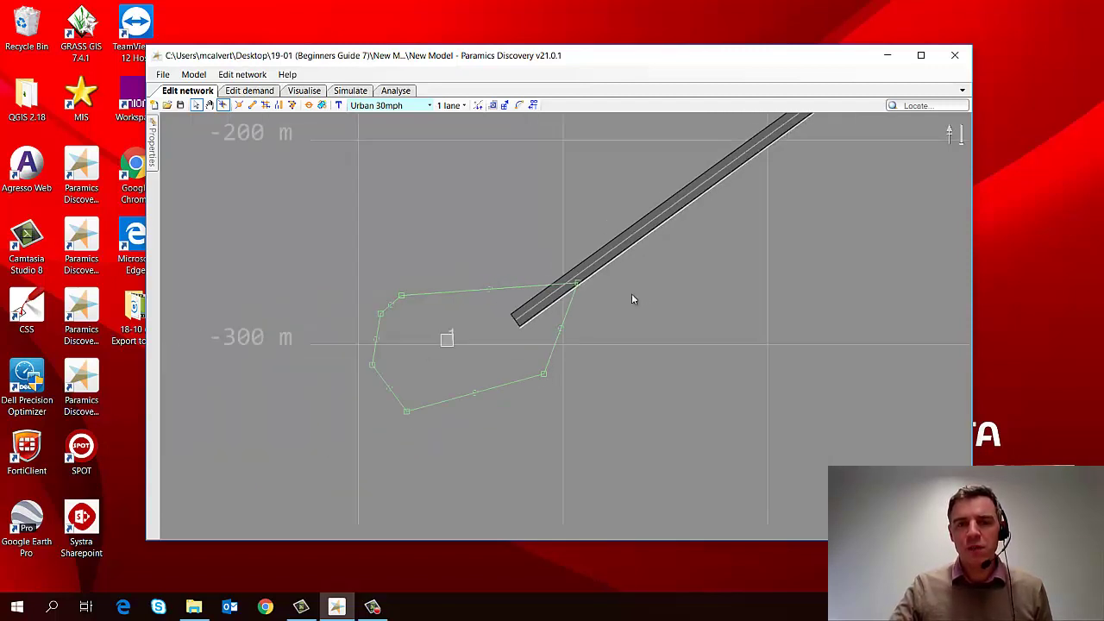
left_click(651, 239)
scroll(711, 259, "up", 5)
scroll(459, 372, "down", 2)
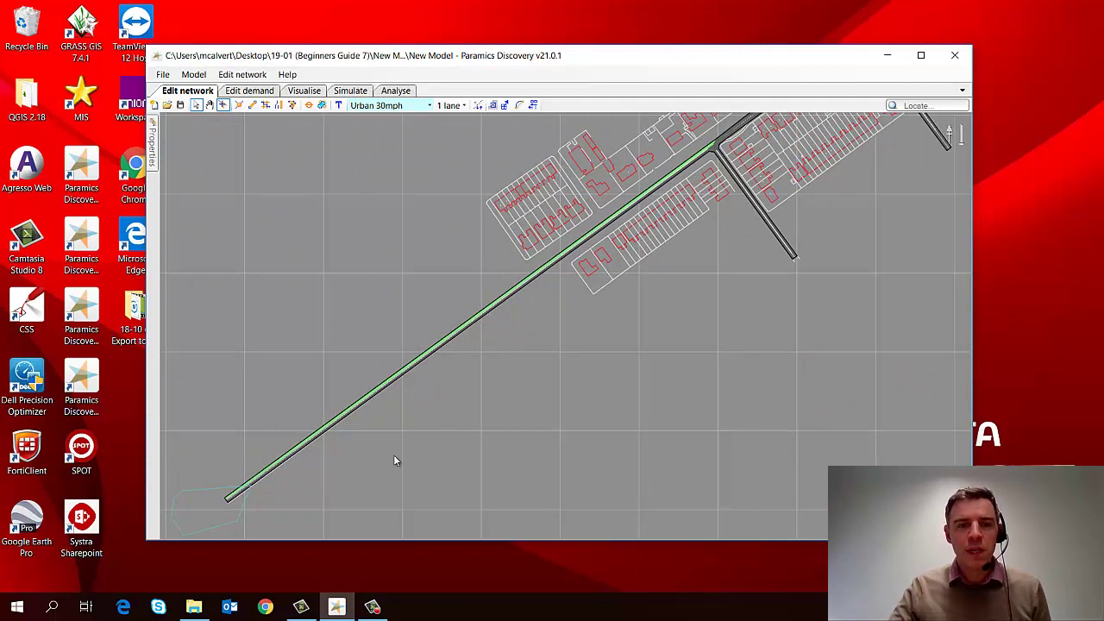
left_click_drag(293, 502, 612, 328)
scroll(590, 340, "up", 4)
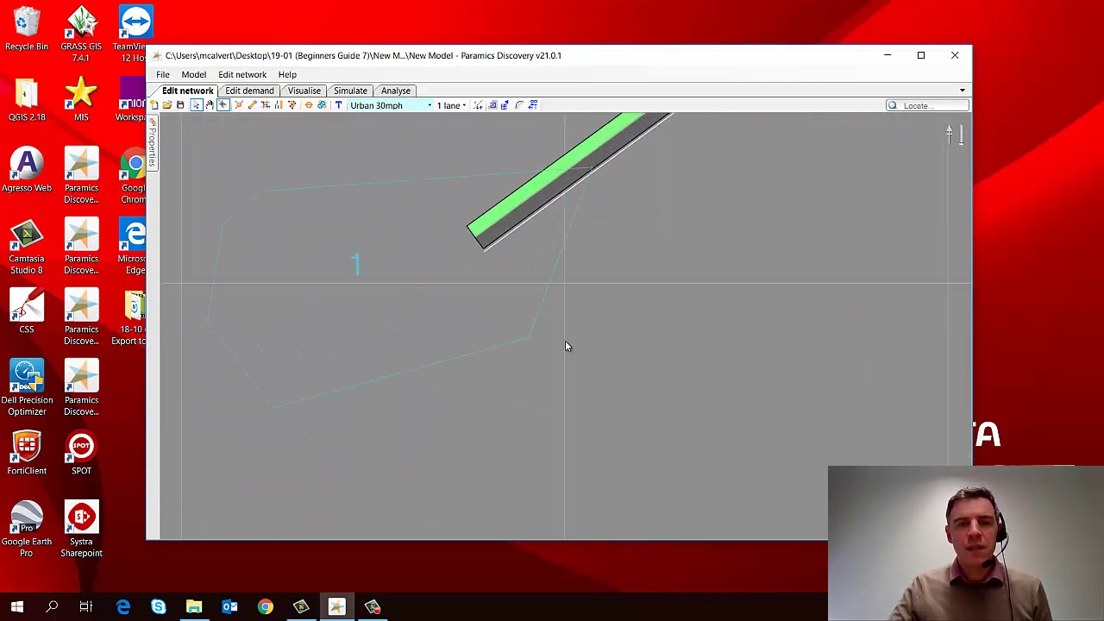
left_click_drag(513, 240, 597, 250)
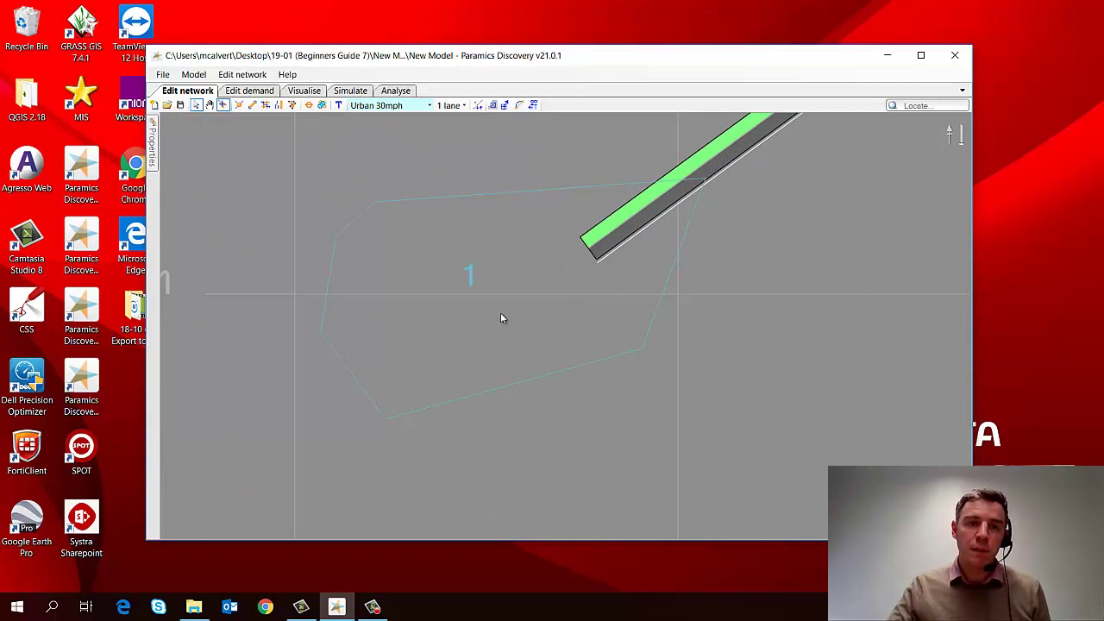
- Extend the road from node 2 with a short link lying entirely inside zone 1, and select the zone to check its links
left_click(252, 108)
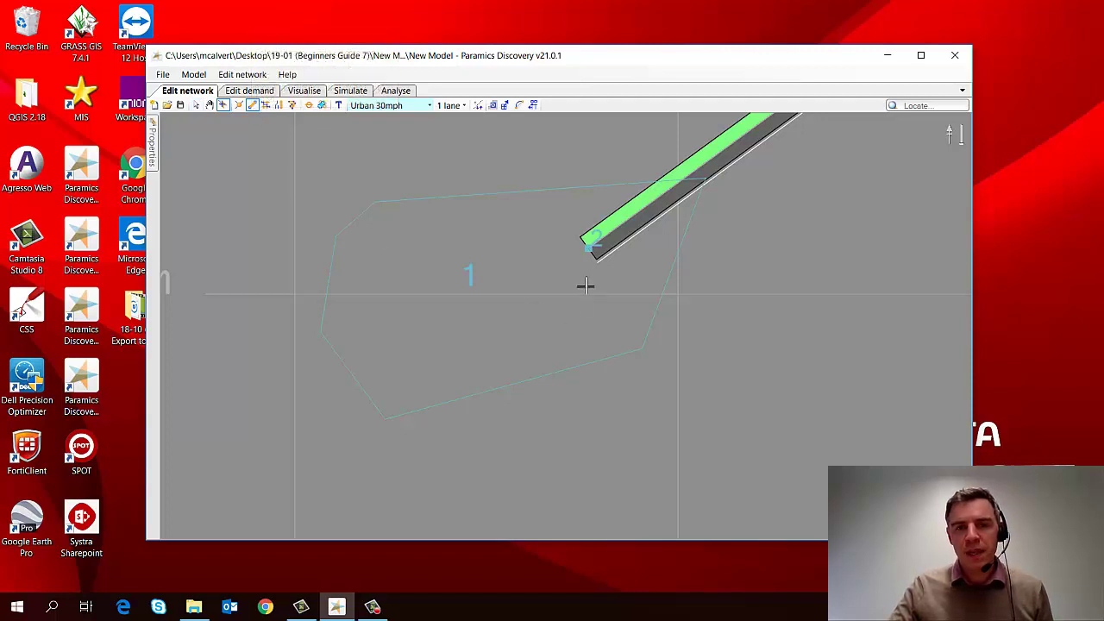
left_click(586, 248)
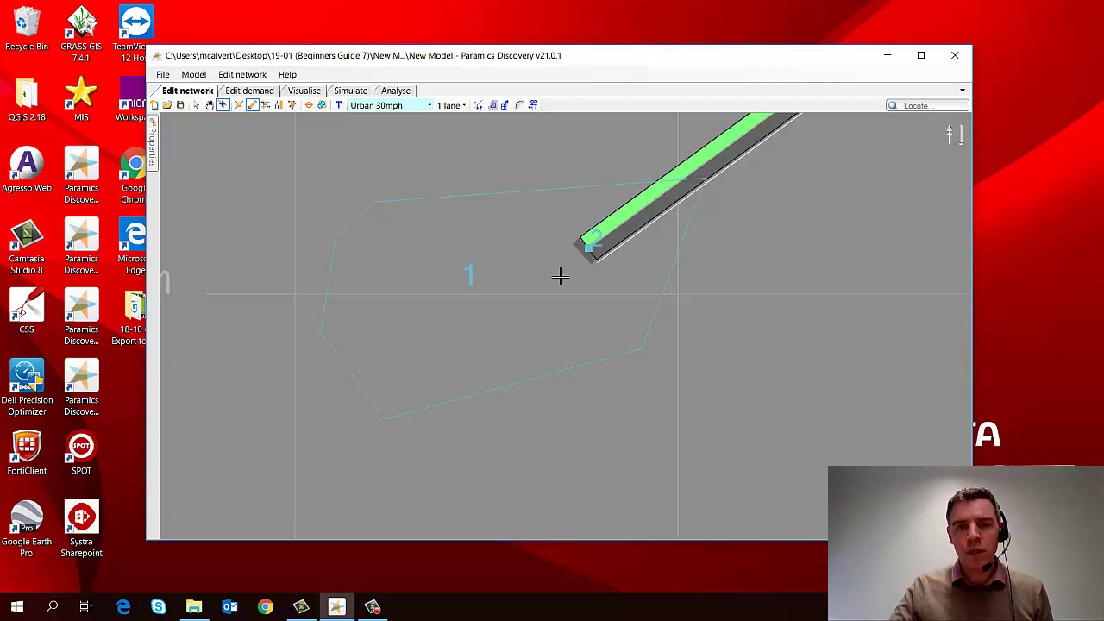
left_click(417, 364)
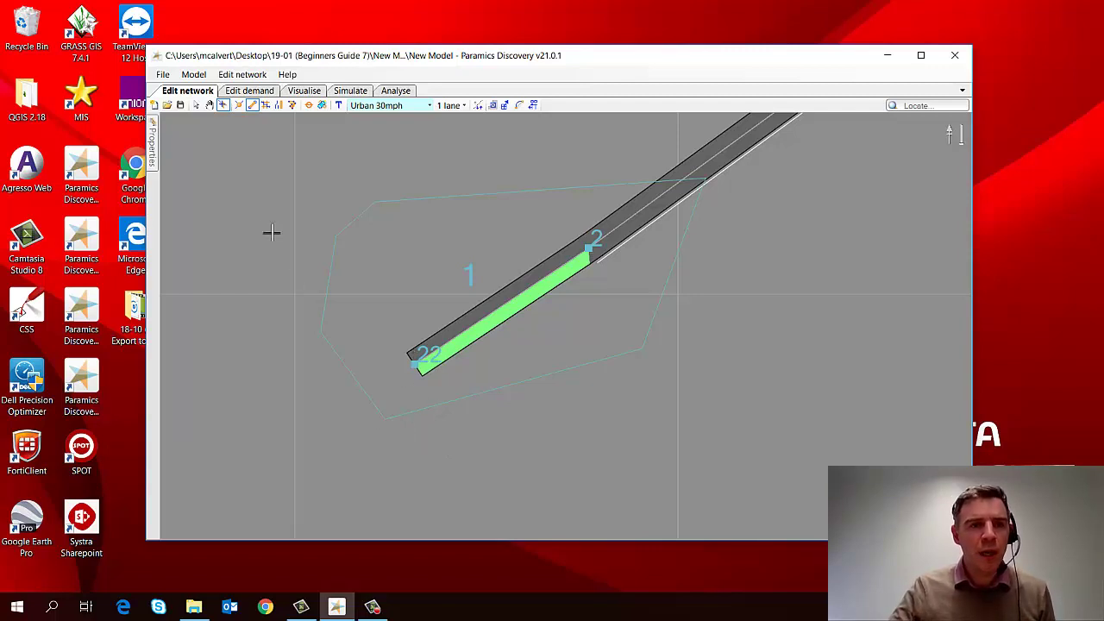
left_click(196, 105)
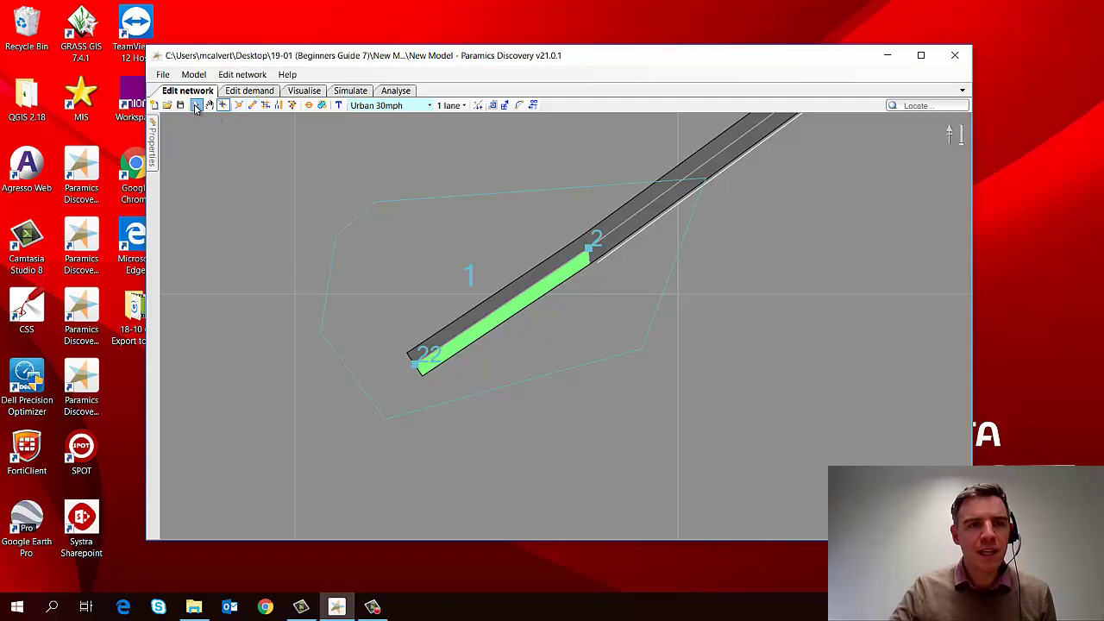
left_click(482, 264)
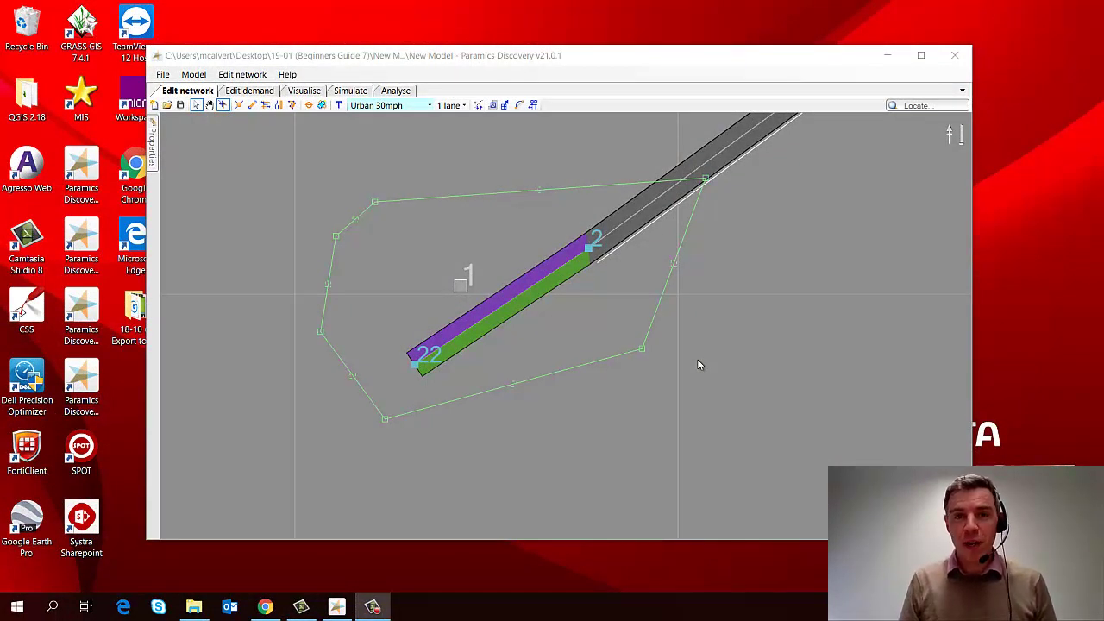
- Add short links extending the outer ends of the two southern side roads southwest of the roundabout
scroll(696, 358, "down", 8)
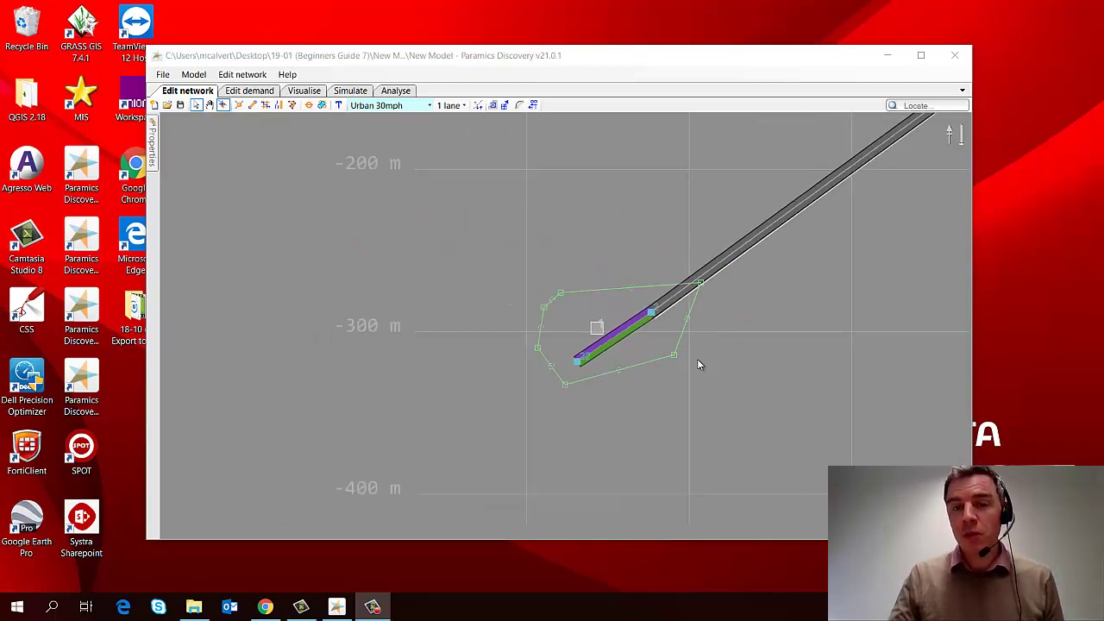
scroll(849, 262, "up", 6)
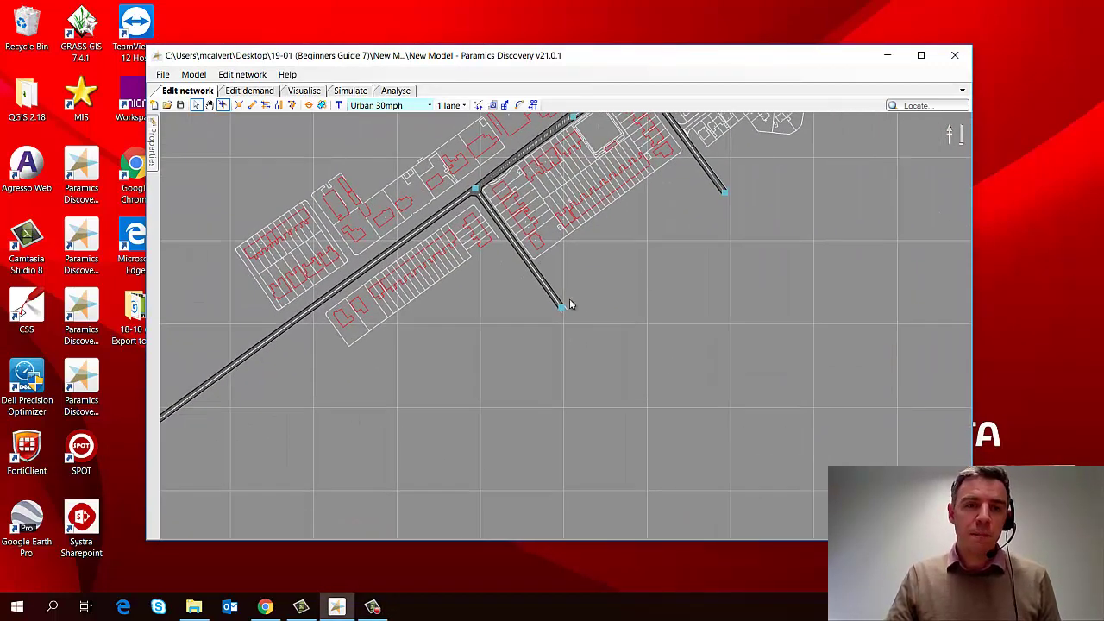
left_click(252, 104)
left_click(561, 309)
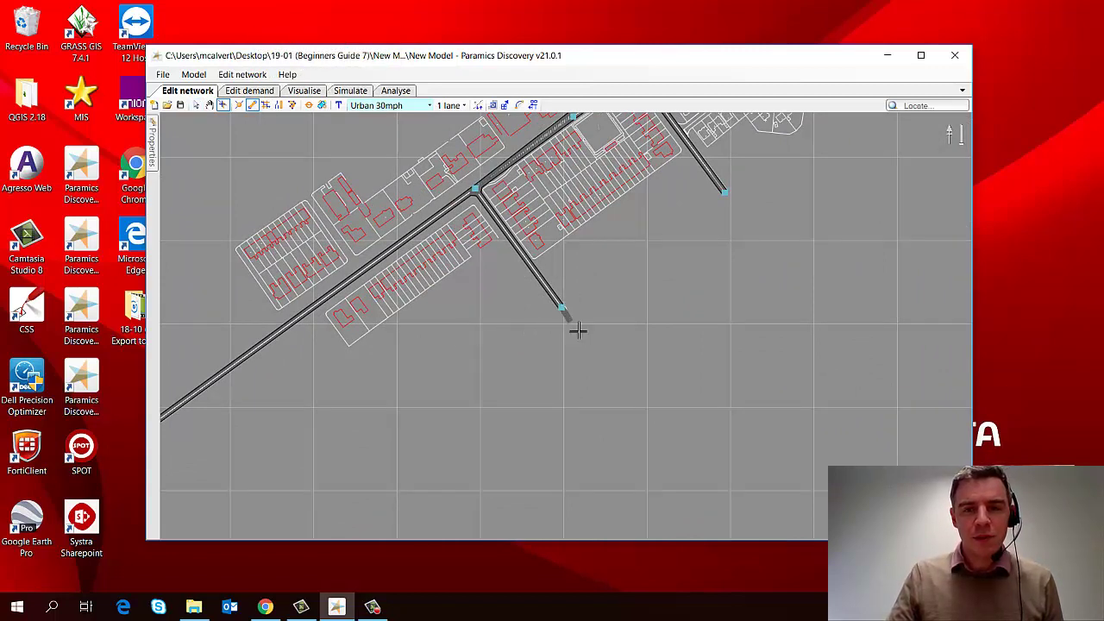
left_click(593, 349)
left_click(725, 191)
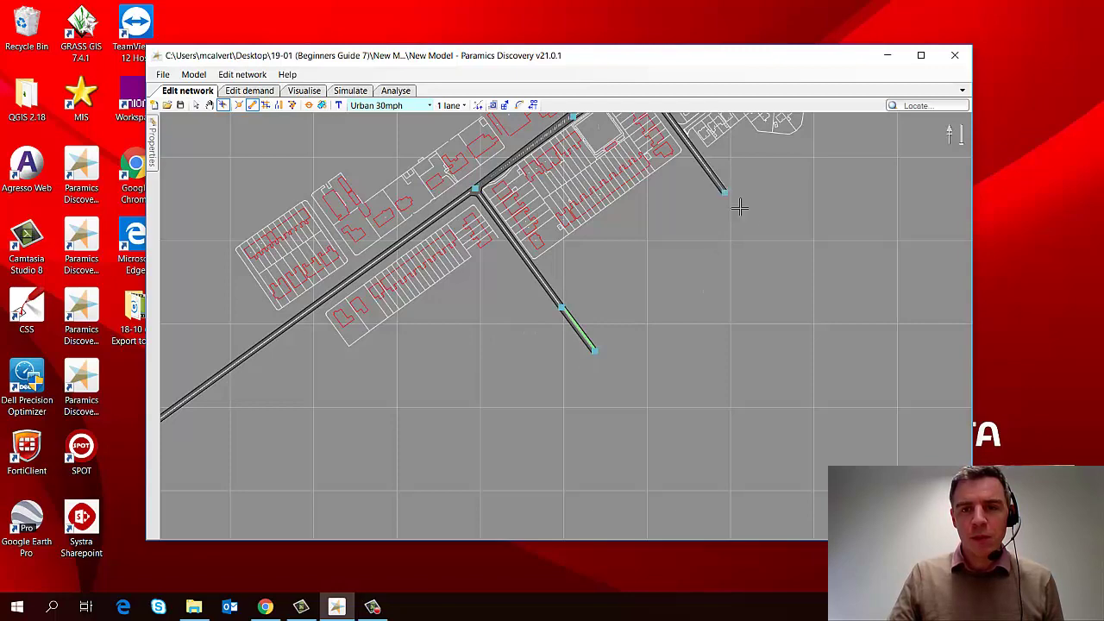
left_click(756, 233)
- Add short links extending the roundabout's southeastern arm and the northeastern end of the main road
left_click_drag(867, 173, 650, 401)
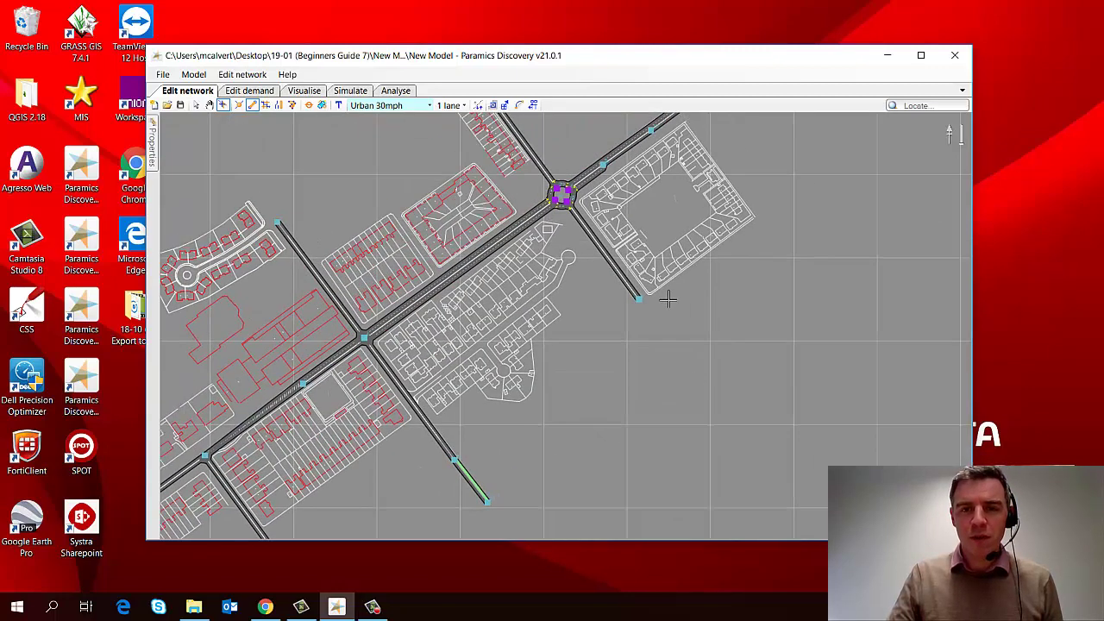
left_click(638, 299)
left_click(661, 328)
left_click_drag(788, 215, 518, 535)
left_click(630, 264)
left_click(676, 247)
- Add short links extending the ends of the roundabout's northwestern arm and the side road beside the cul-de-sac
left_click_drag(525, 451, 856, 266)
left_click_drag(345, 257, 491, 276)
left_click(491, 276)
left_click(463, 246)
left_click_drag(407, 420, 634, 358)
left_click(611, 418)
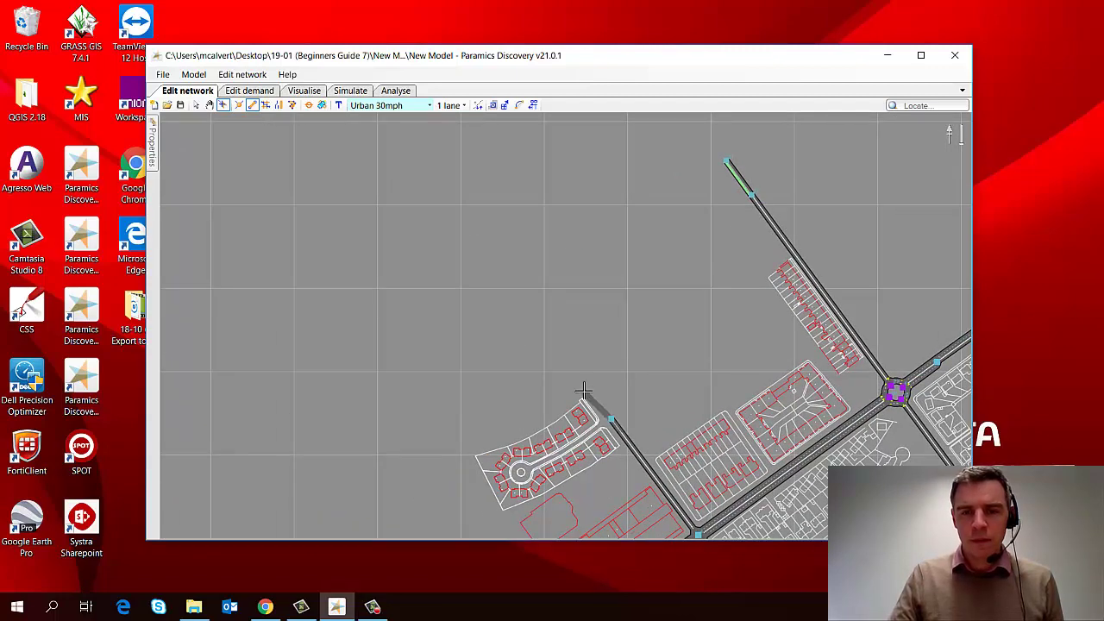
left_click(580, 377)
- Add rectangular zones around the new end links of the two southern side roads
scroll(468, 374, "down", 3)
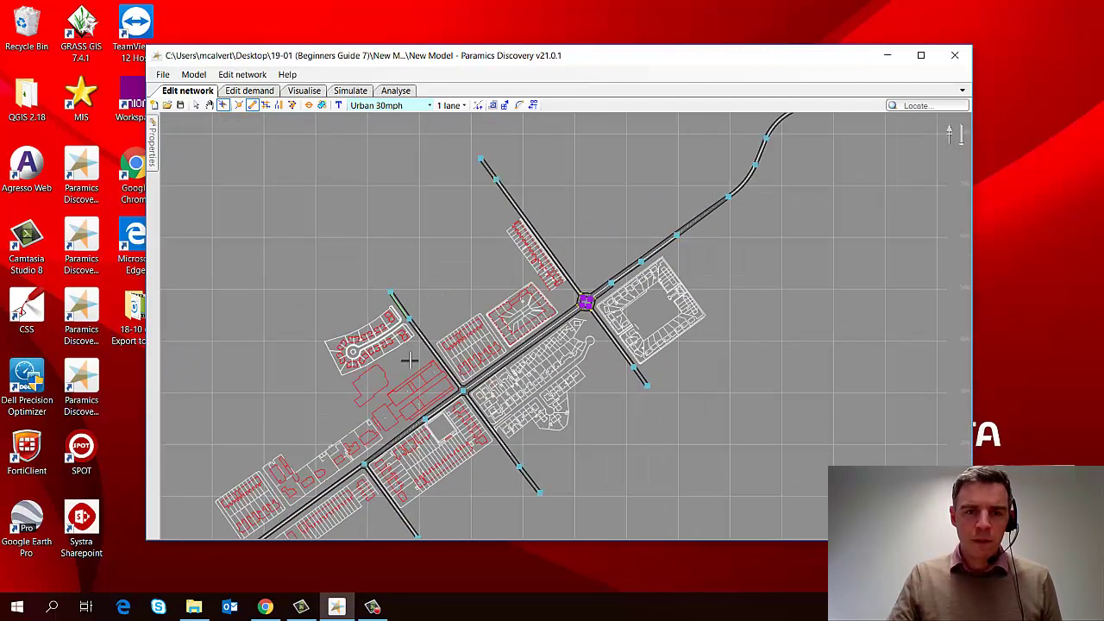
left_click_drag(345, 382, 519, 259)
scroll(629, 433, "up", 3)
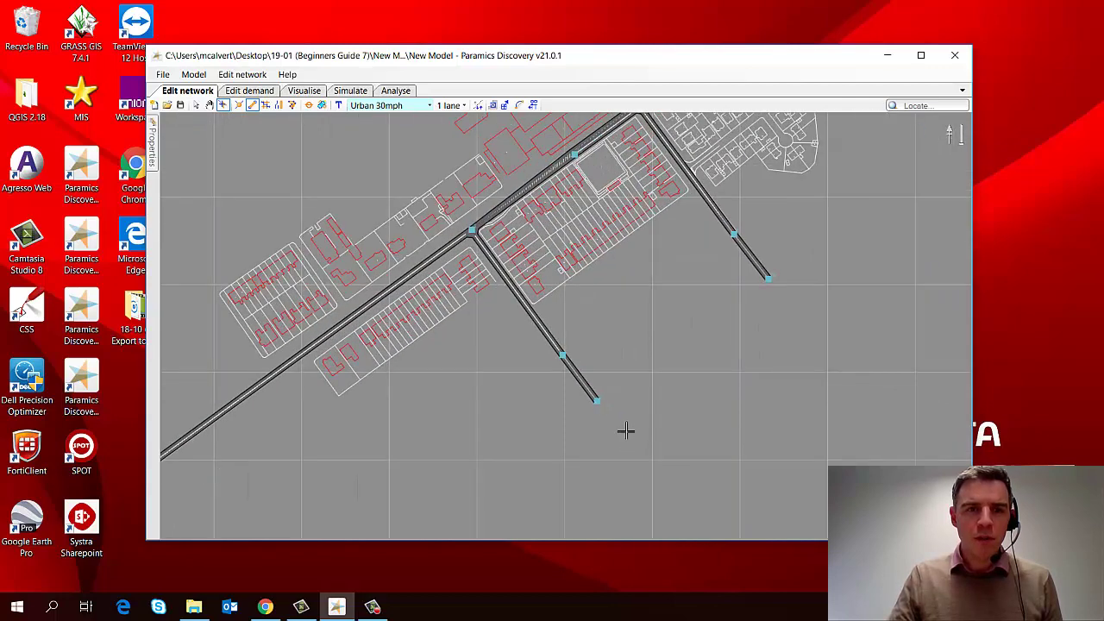
left_click(291, 104)
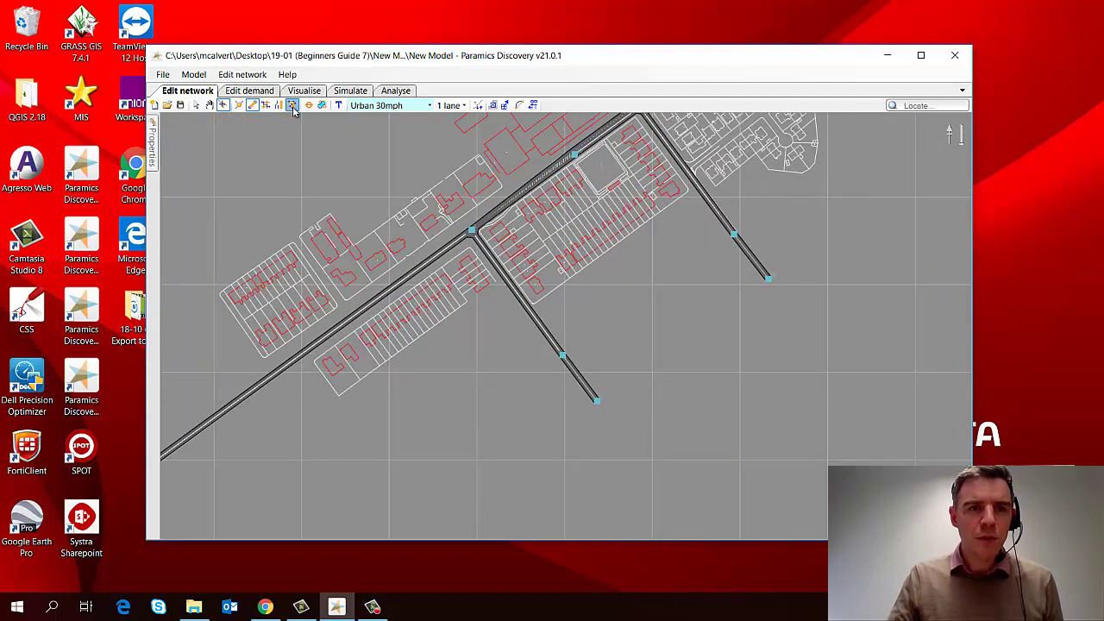
left_click_drag(523, 349, 630, 429)
left_click_drag(695, 231, 821, 305)
- Add rectangular zones around the end links of the roundabout's southeastern arm and the main road's northeastern end
left_click_drag(876, 226, 498, 387)
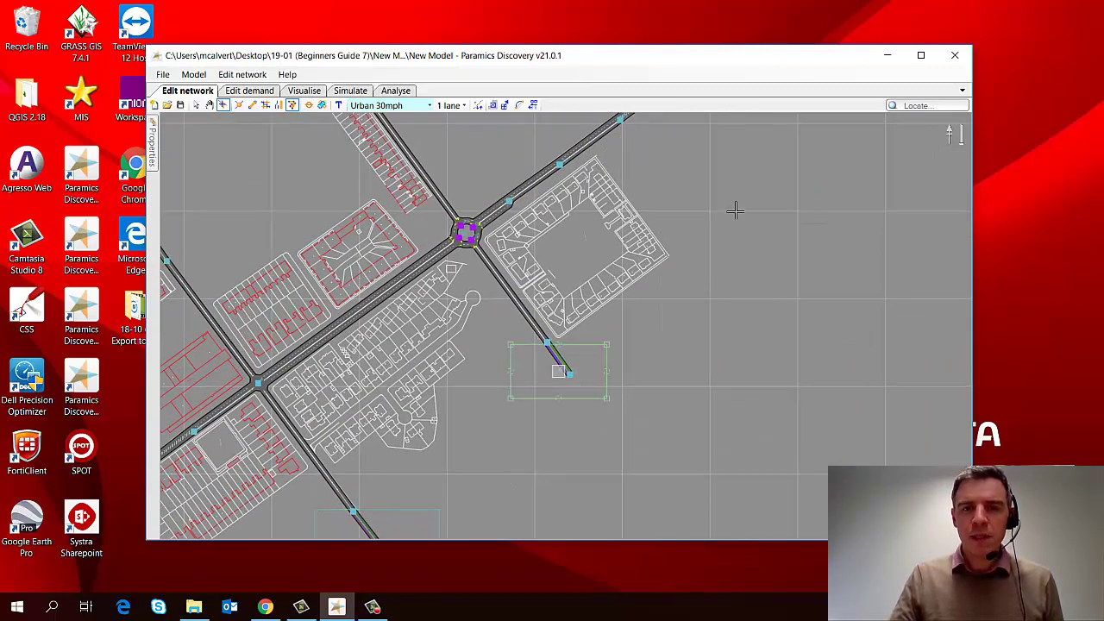
left_click_drag(734, 210, 460, 529)
left_click_drag(660, 319, 582, 396)
left_click_drag(550, 252, 643, 316)
- Add rectangular zones around the end links of the roundabout's northwestern arm and the side road beside the cul-de-sac
left_click_drag(456, 456, 622, 346)
left_click_drag(455, 229, 545, 284)
scroll(511, 282, "up", 2)
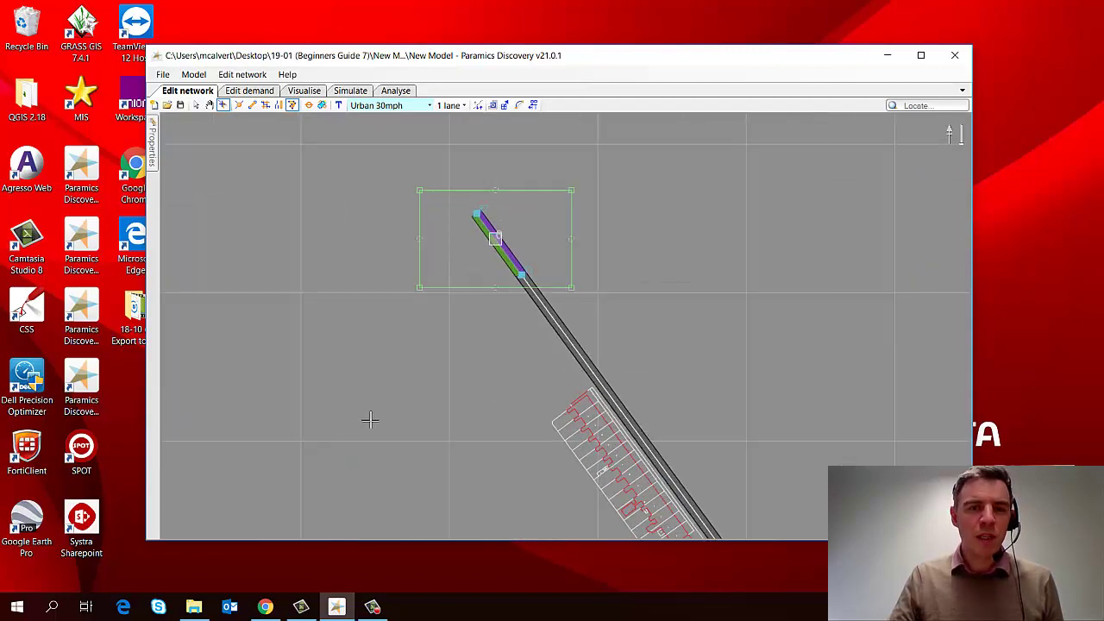
left_click_drag(378, 431, 575, 291)
left_click_drag(517, 394, 537, 224)
left_click_drag(411, 260, 563, 362)
scroll(489, 360, "up", 2)
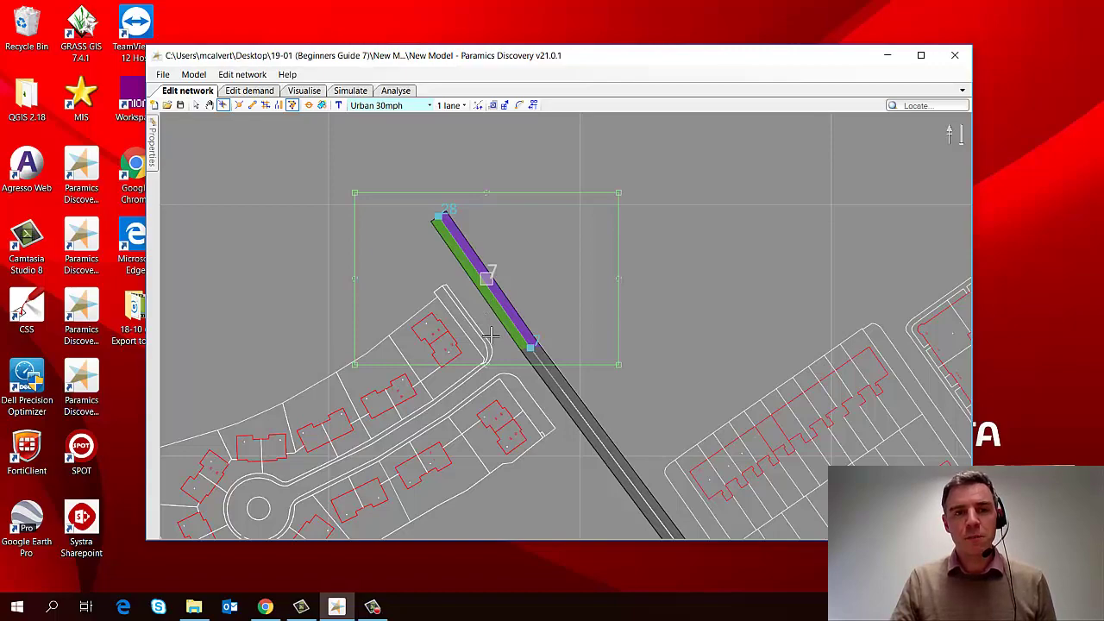
scroll(489, 334, "down", 10)
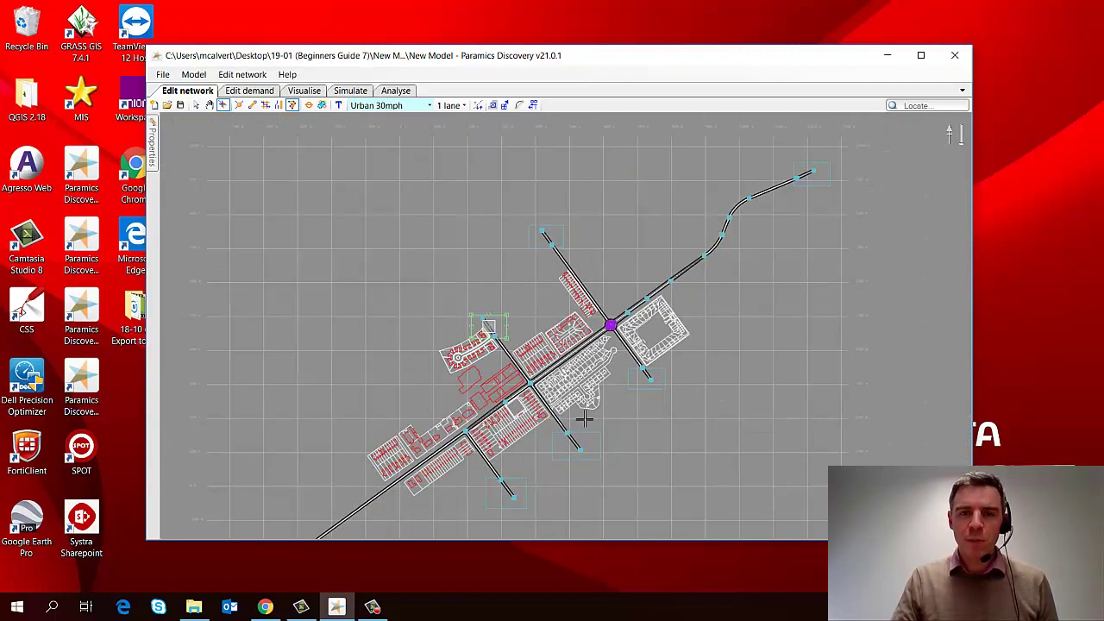
scroll(585, 419, "down", 5)
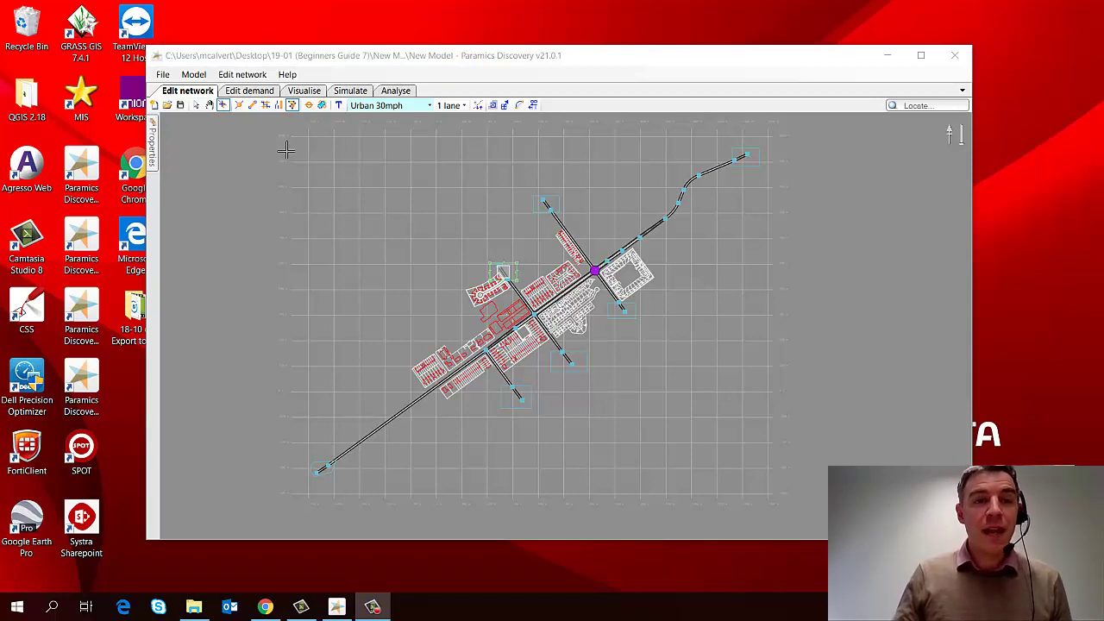
- In the demand matrix, set the demand from zone 2 to zone 1 to 200 and from zone 3 to zone 1 to 3000
left_click(248, 91)
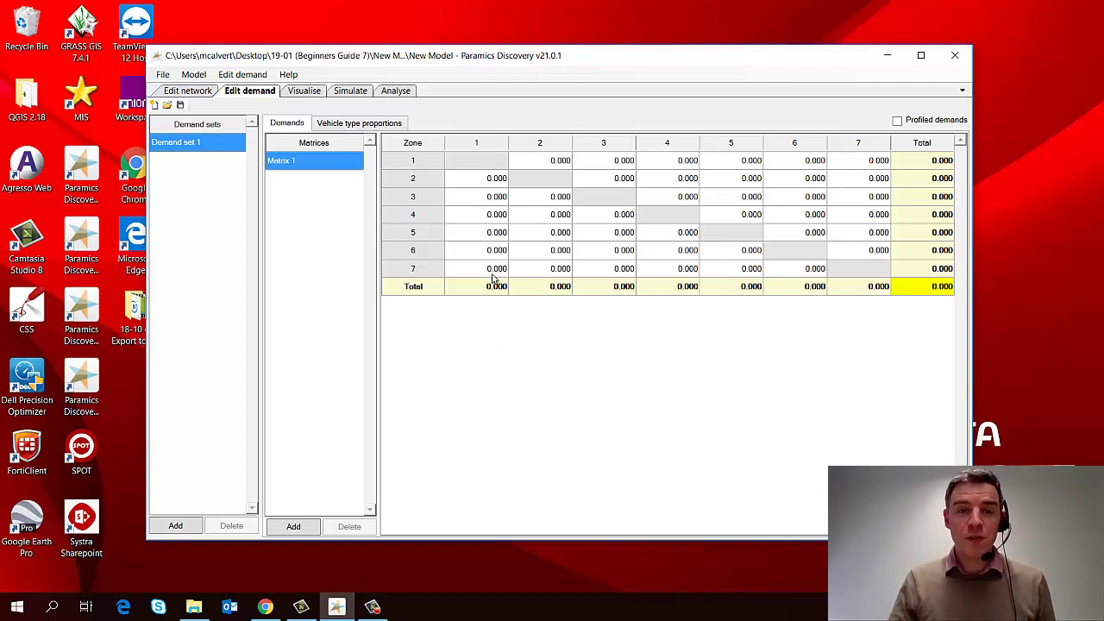
double_click(488, 182)
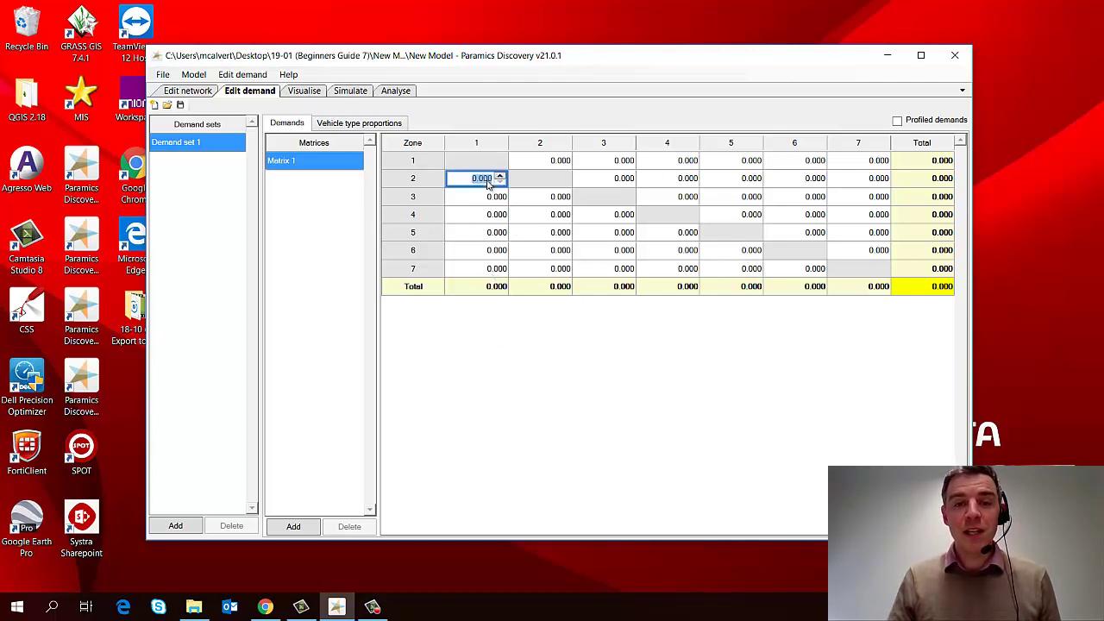
type("200")
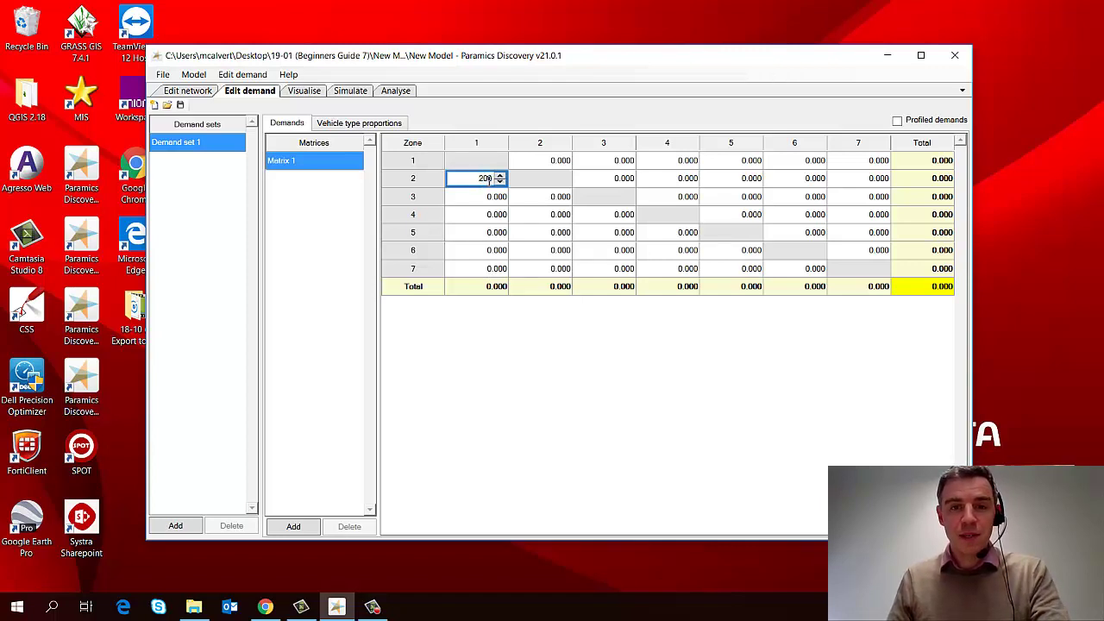
double_click(495, 204)
type("3000")
- Set the demand from zone 4 to zone 3 to 1000 and from zone 2 to zone 4 to 30
double_click(612, 217)
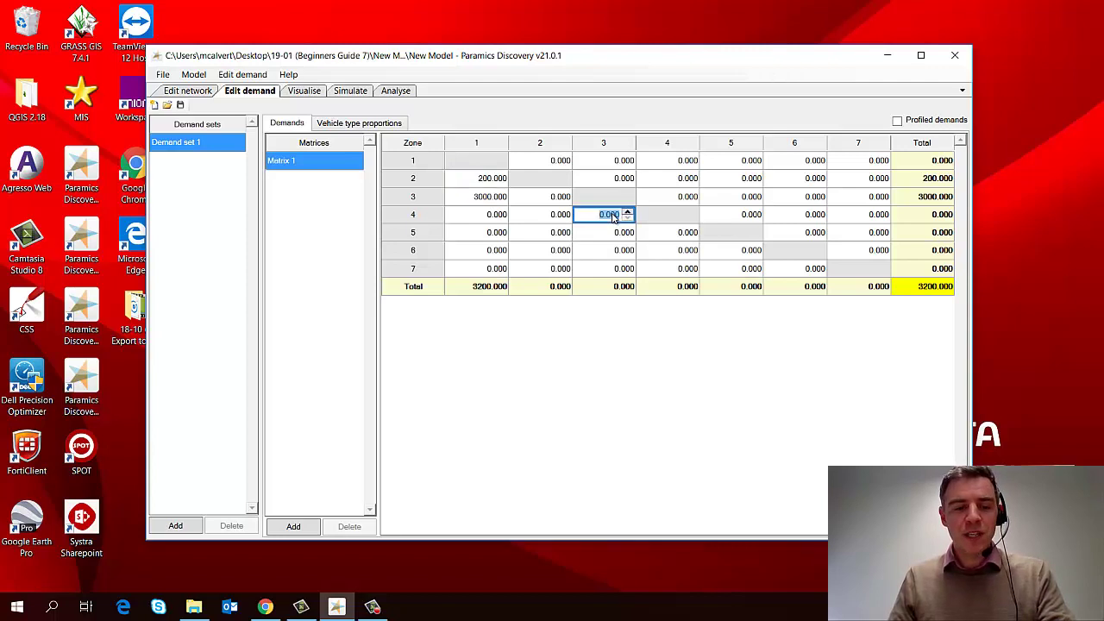
type("1000")
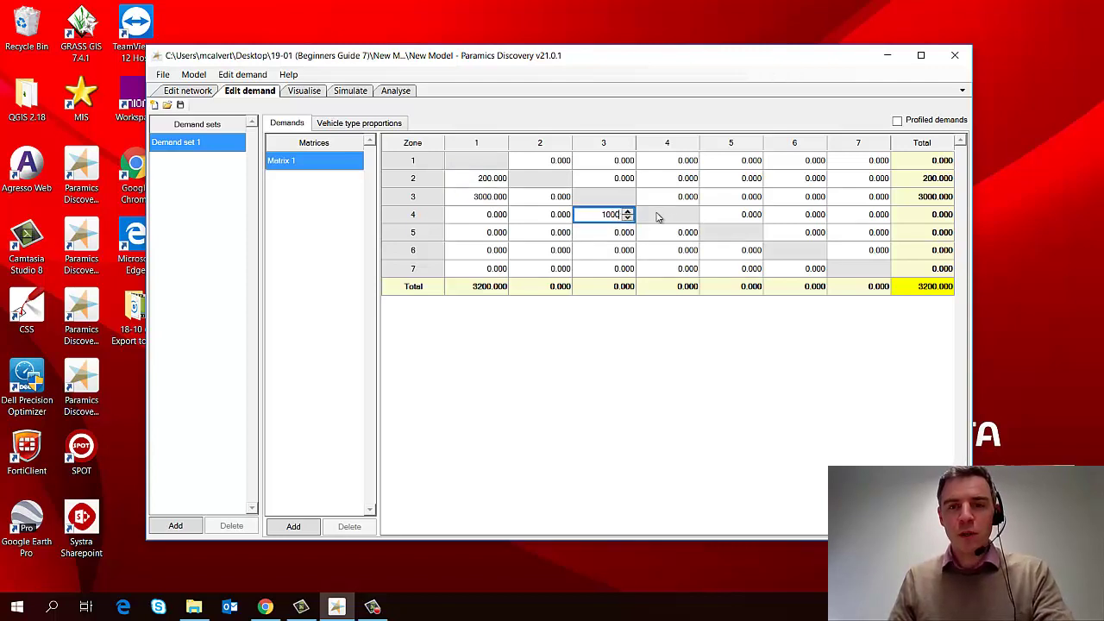
double_click(677, 179)
type("30")
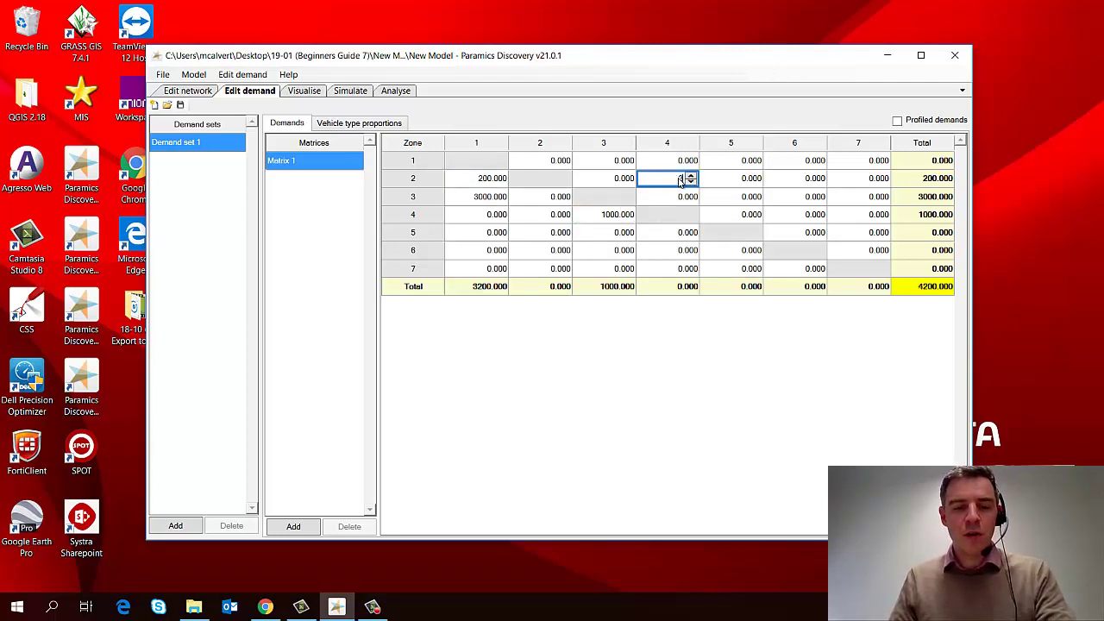
double_click(679, 200)
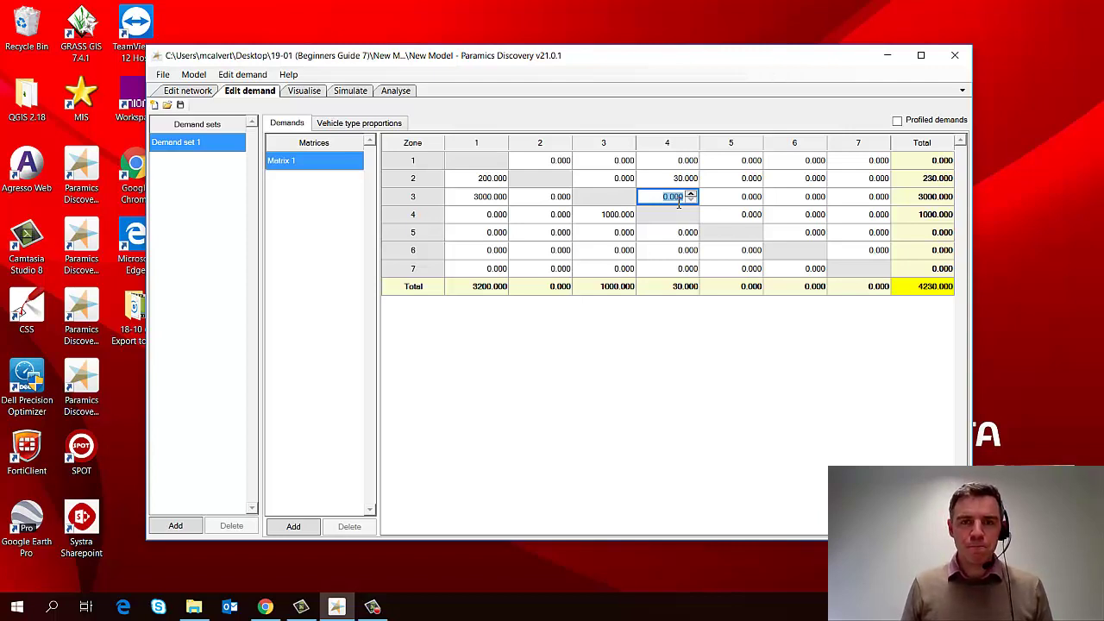
- Open hourly-traffic-demand.CSV from the desktop folder 19-01 (Beginners Guide 7) in Excel and examine its from-zone, to-zone and demand value layout
left_click(887, 60)
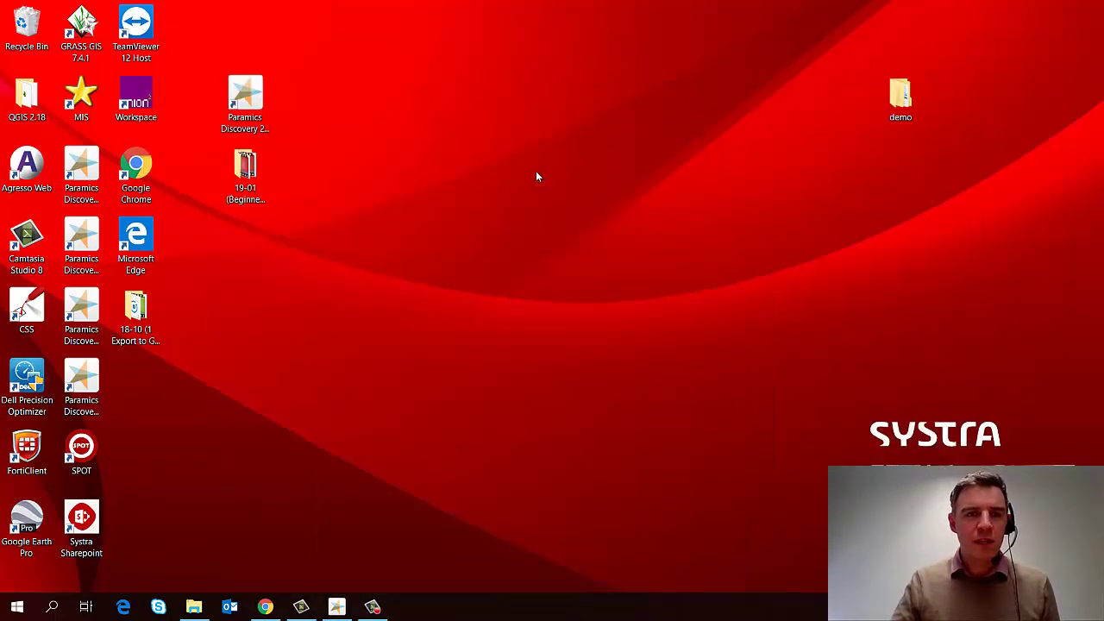
double_click(248, 170)
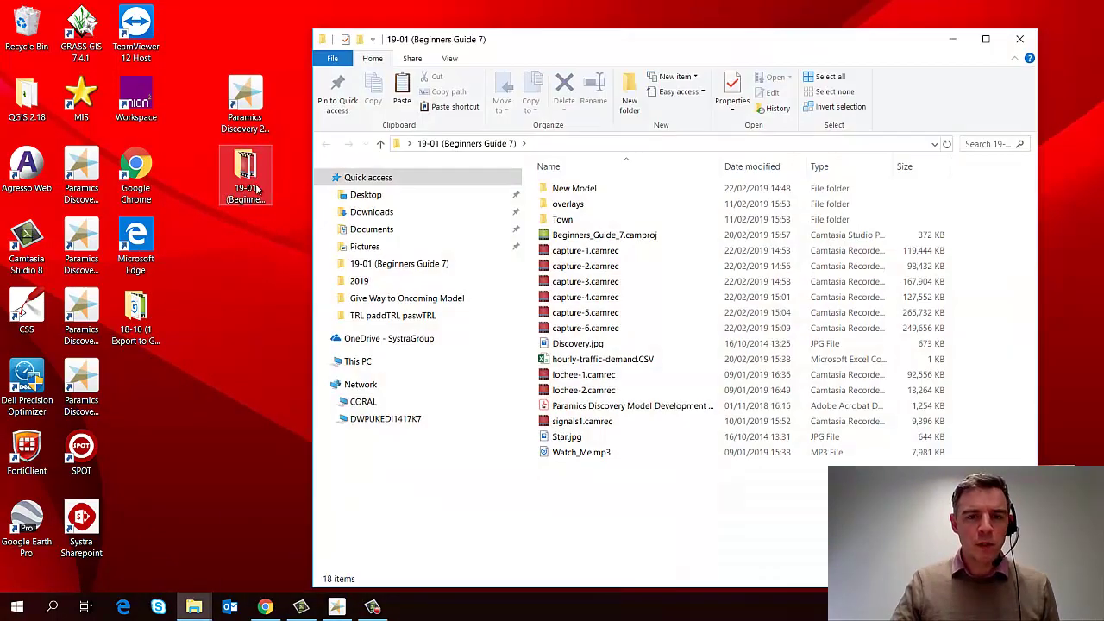
double_click(589, 363)
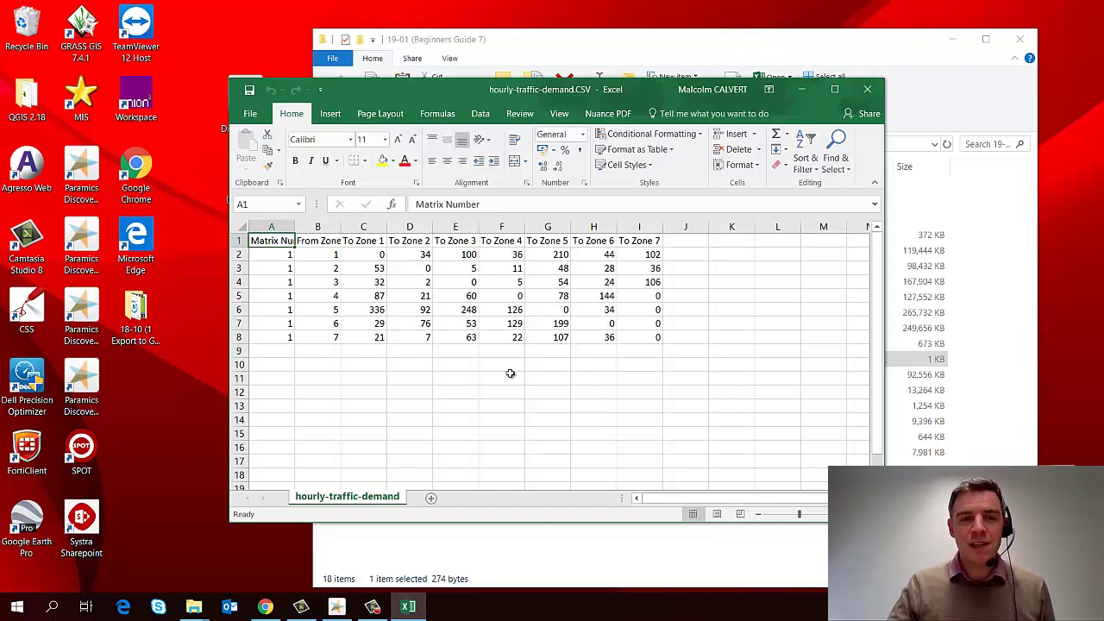
left_click_drag(328, 250, 333, 337)
left_click_drag(363, 243, 653, 255)
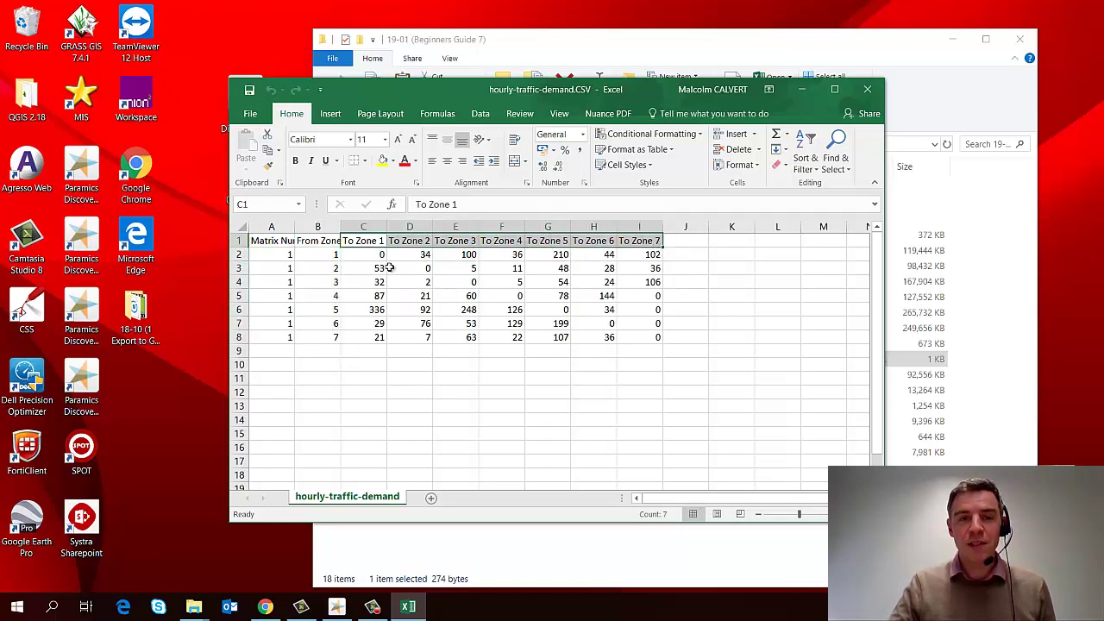
left_click_drag(370, 256, 643, 334)
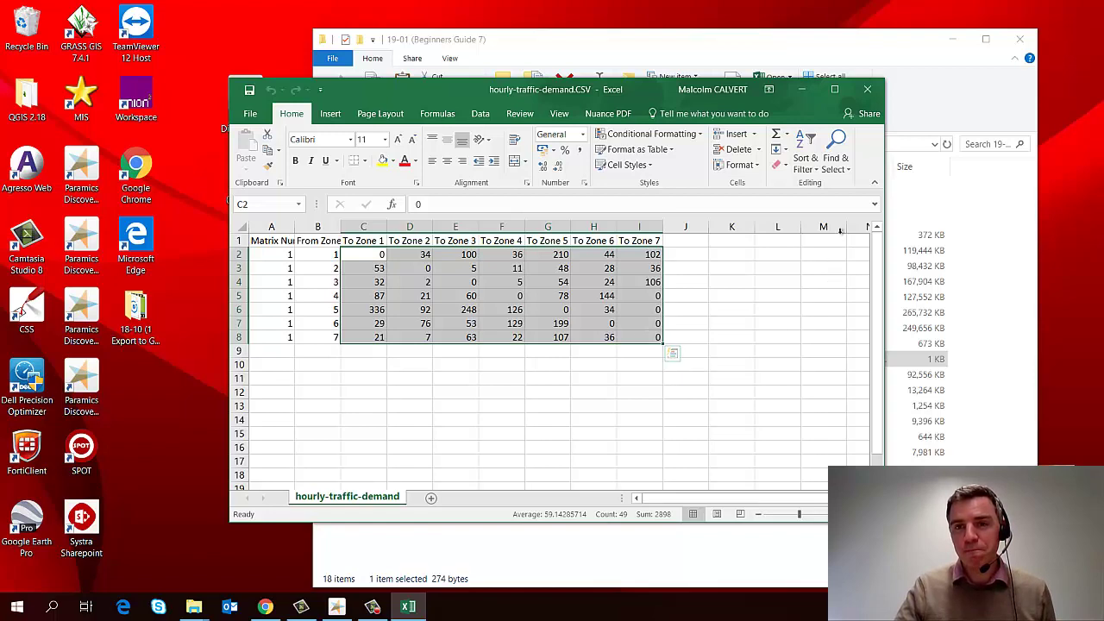
left_click(865, 92)
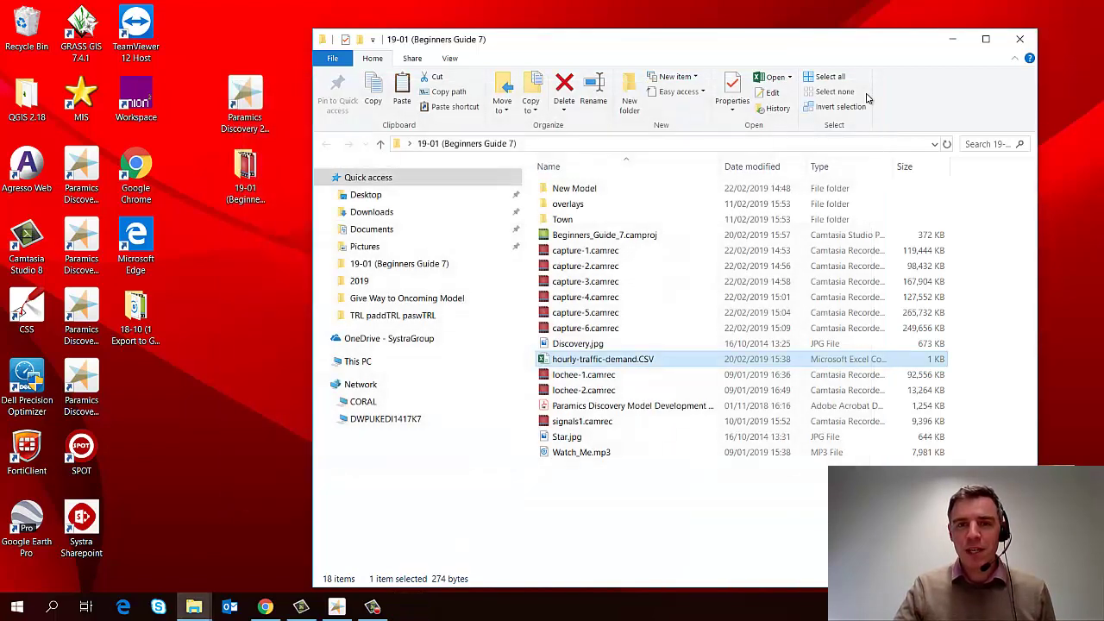
left_click(953, 39)
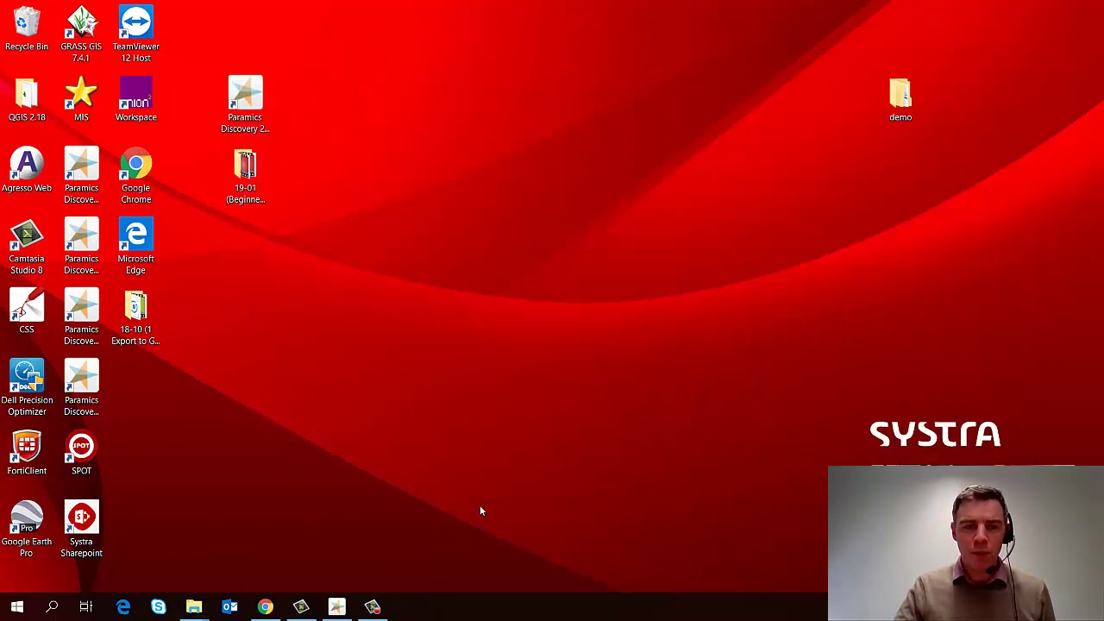
- Return to Paramics Discovery and import the demands from hourly-traffic-demand.CSV in the 19-01 (Beginners Guide 7) folder
left_click(336, 606)
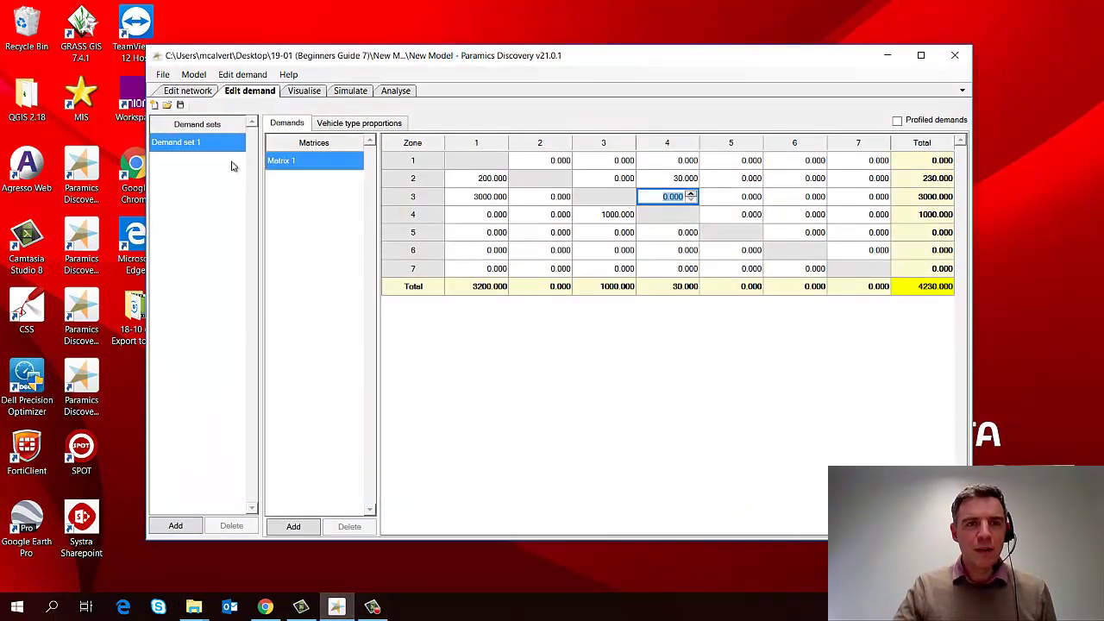
left_click(244, 76)
mouse_move(250, 89)
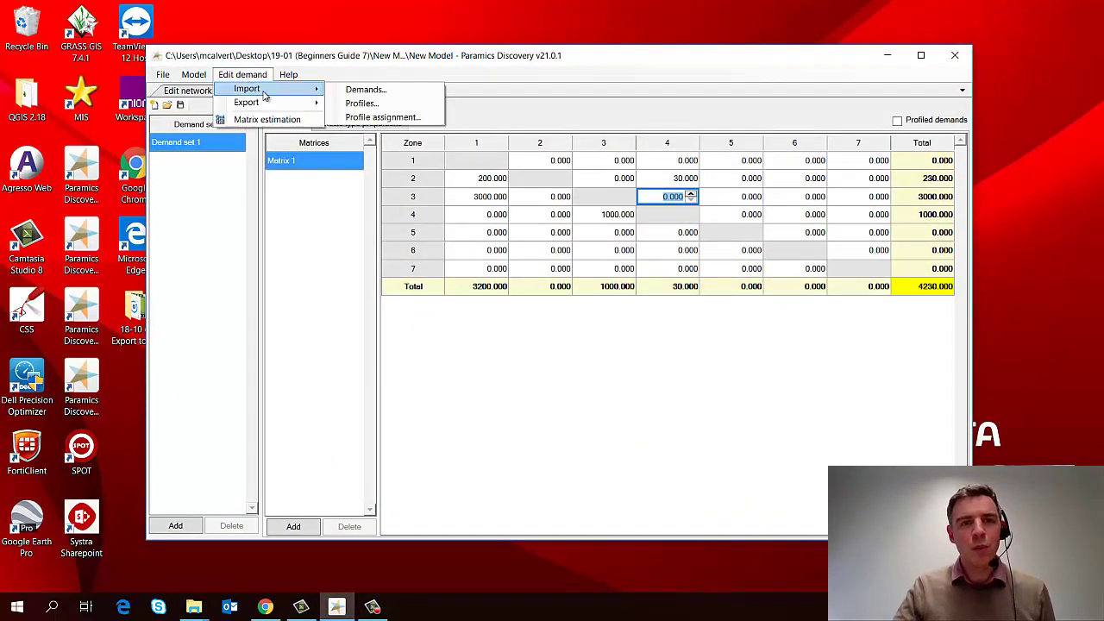
left_click(356, 90)
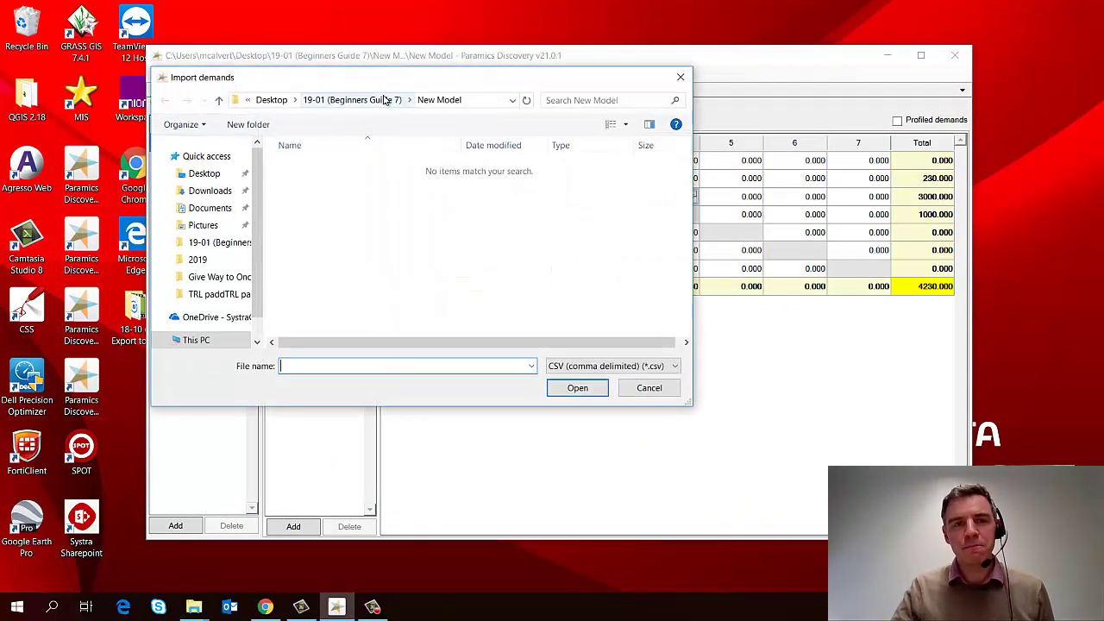
left_click(373, 102)
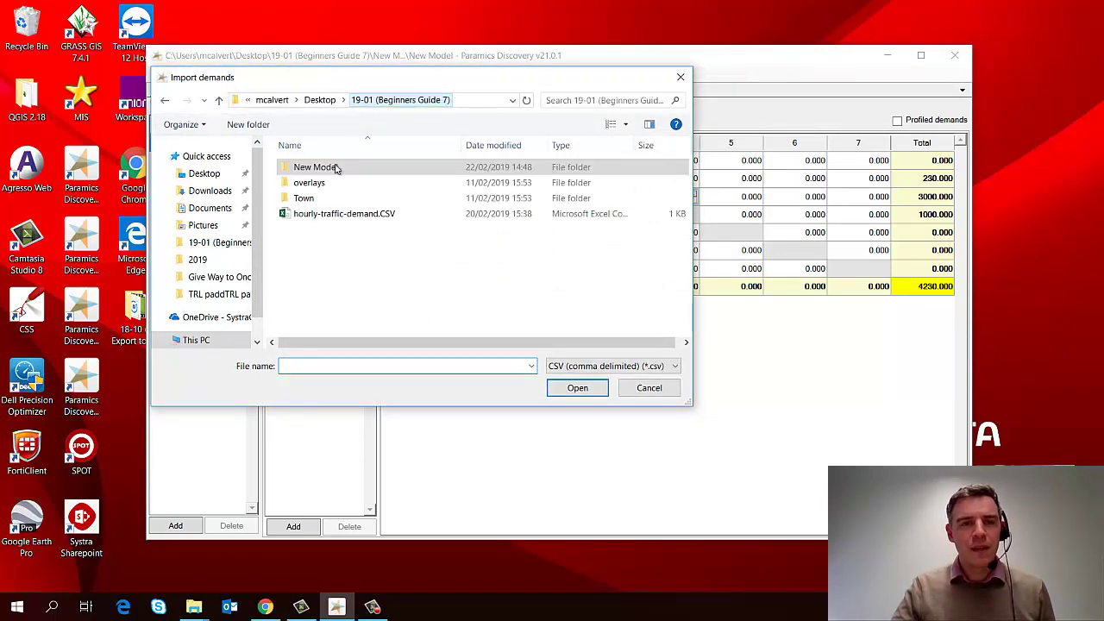
double_click(313, 219)
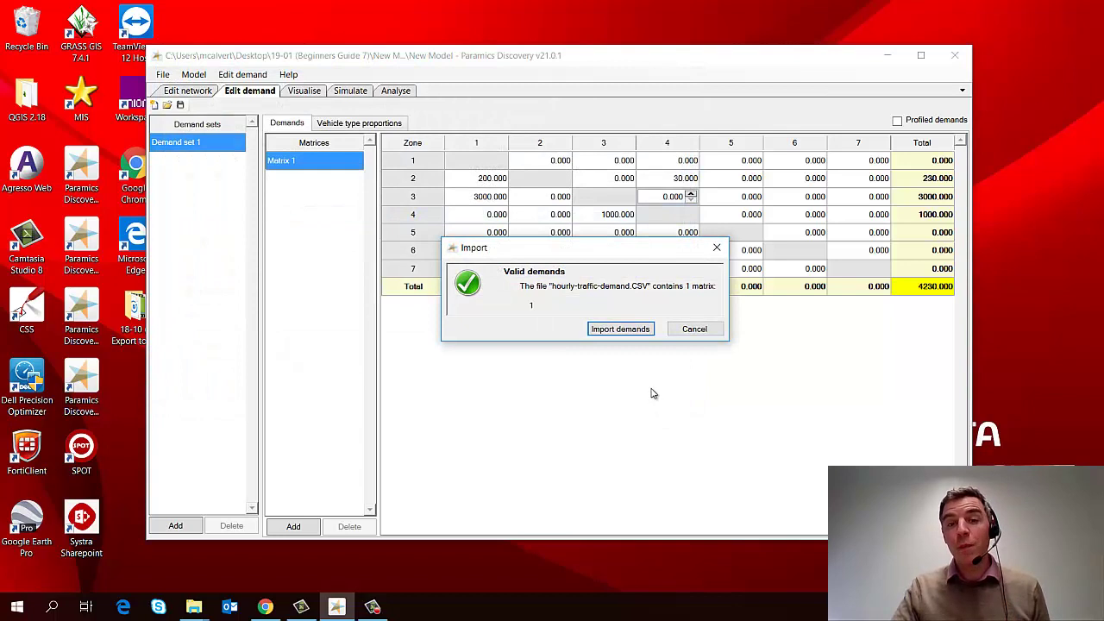
left_click(619, 330)
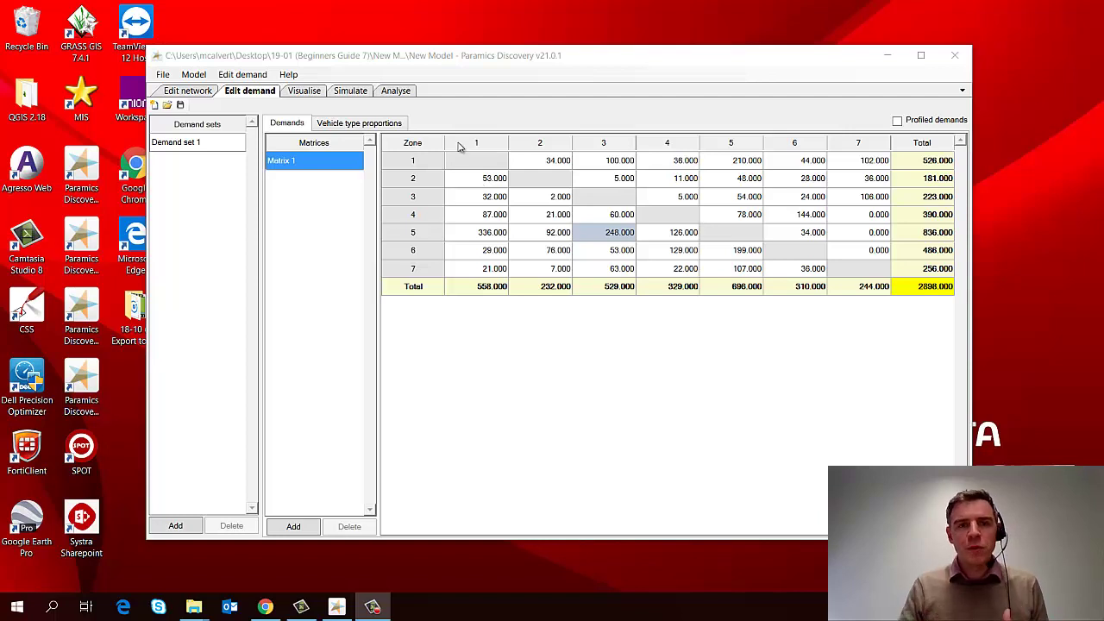
- Examine the vehicle type proportions assigned to Matrix 1
left_click(363, 124)
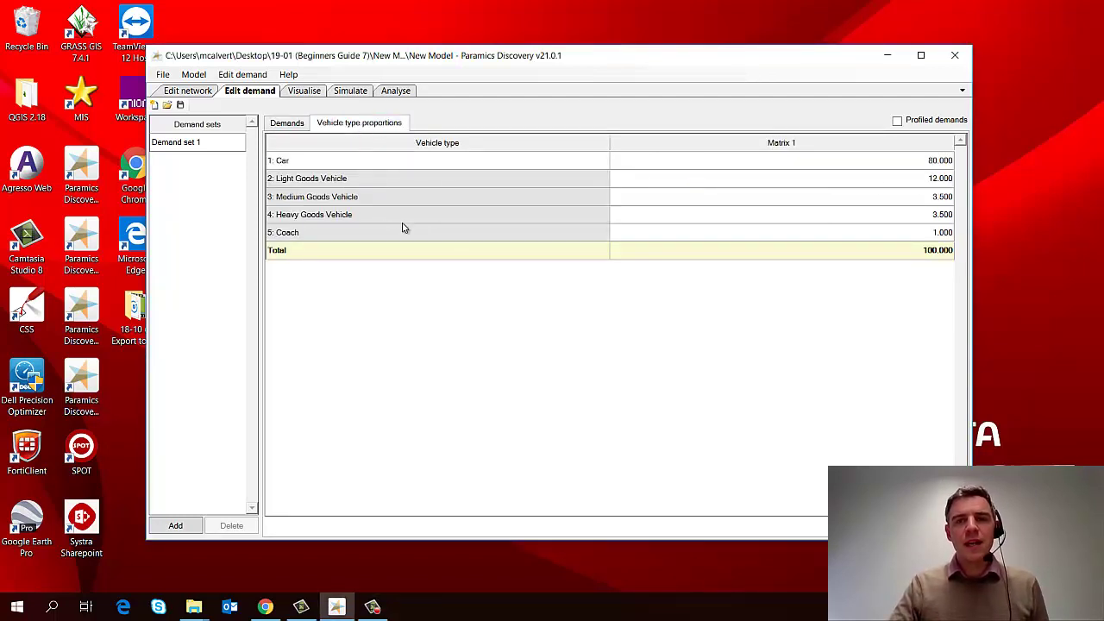